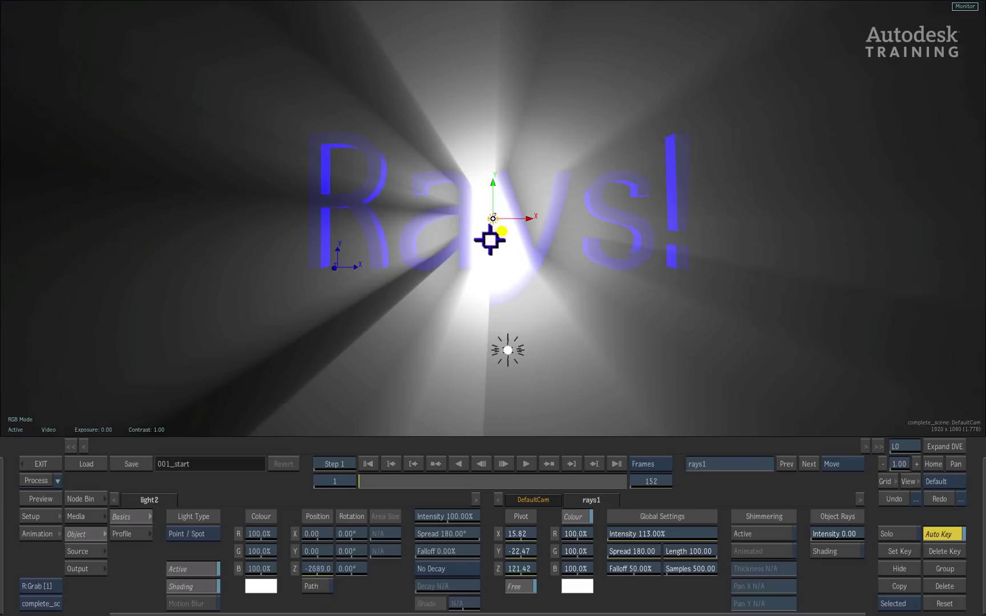
# Step: Drag the rays pivot onto the light behind 'Rays!', to about X -3.29, Y -3.35
pyautogui.moveTo(500, 226)
pyautogui.mouseDown()
pyautogui.moveTo(482, 244)
pyautogui.moveTo(399, 217)
pyautogui.moveTo(537, 211)
pyautogui.moveTo(480, 214)
pyautogui.moveTo(502, 219)
pyautogui.moveTo(496, 230)
pyautogui.mouseUp()
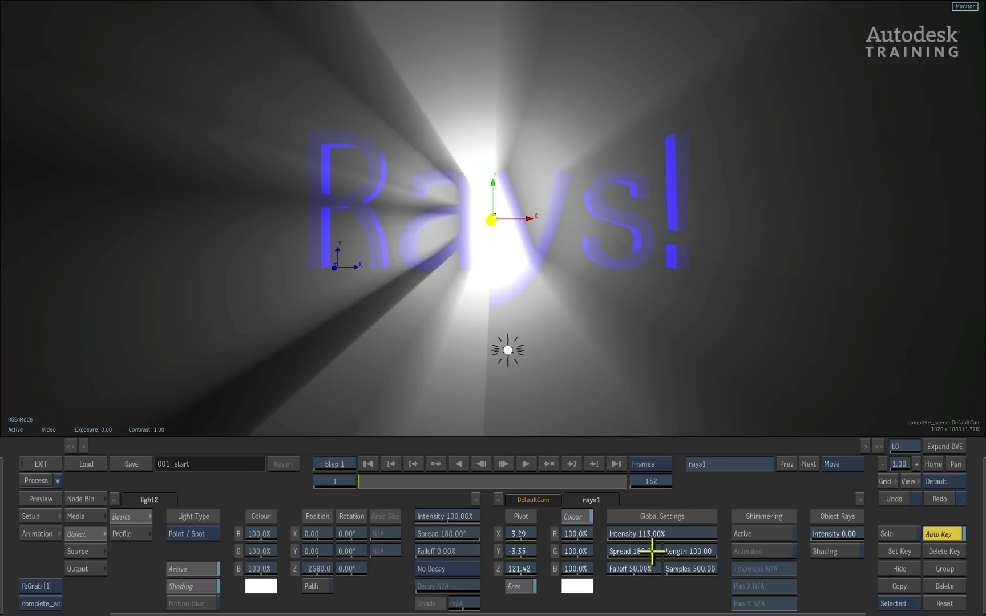
# Step: Reduce the rays spread to 0 and place rays1 below light2 in the schematic
pyautogui.moveTo(646, 551); pyautogui.dragTo(512, 533)
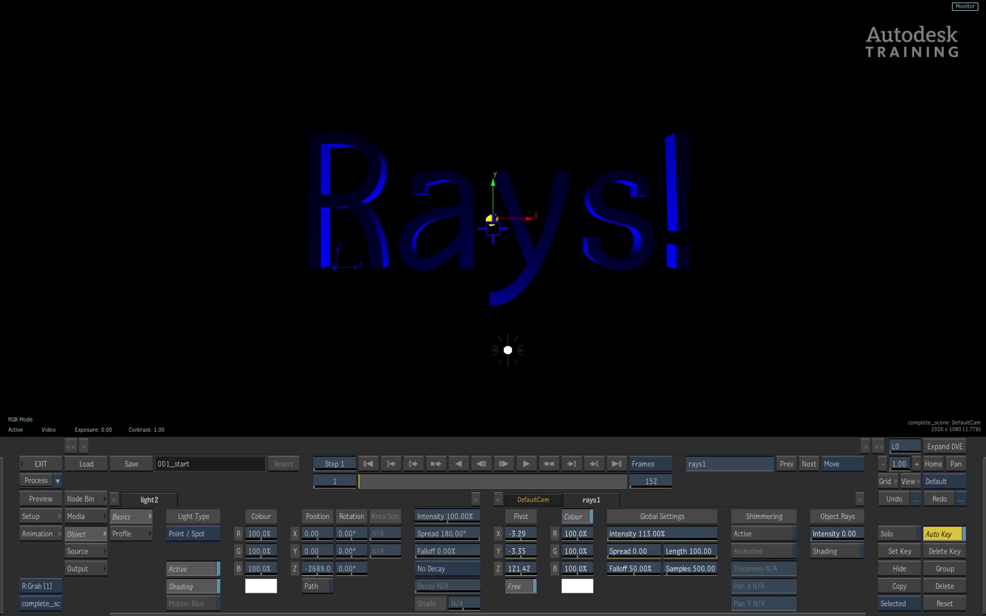
pyautogui.press('F4')
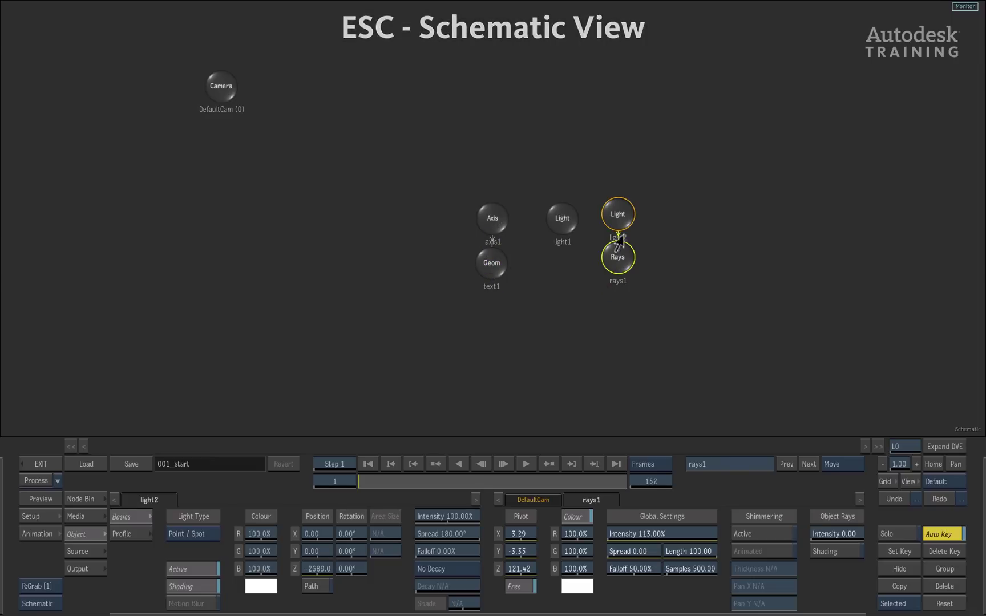
pyautogui.moveTo(619, 256); pyautogui.dragTo(618, 270)
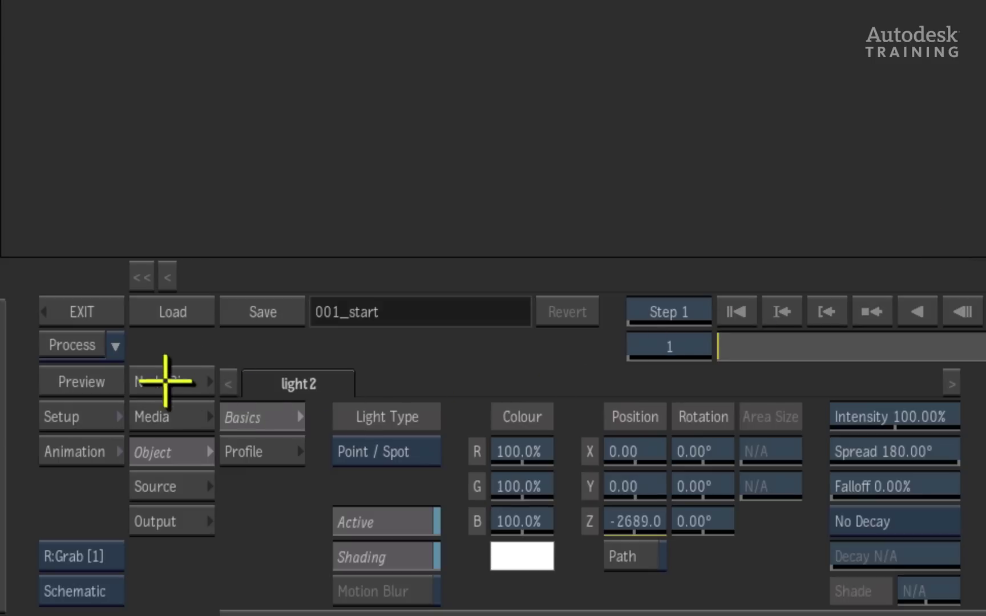
# Step: Add an Iris Texture node, iris1, linked after rays1 and placed to its right
pyautogui.click(83, 499)
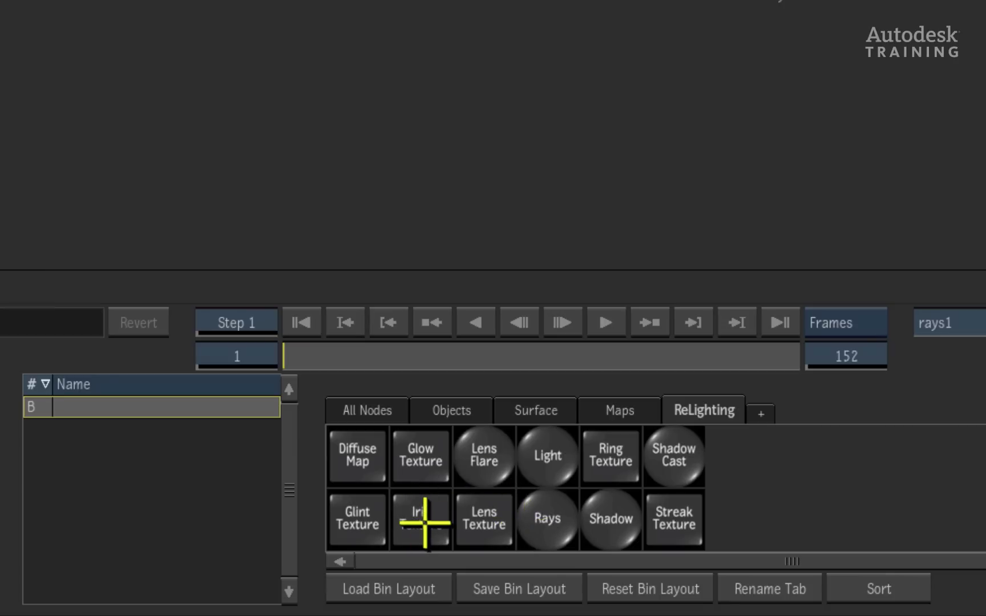
pyautogui.moveTo(425, 522); pyautogui.dragTo(889, 86)
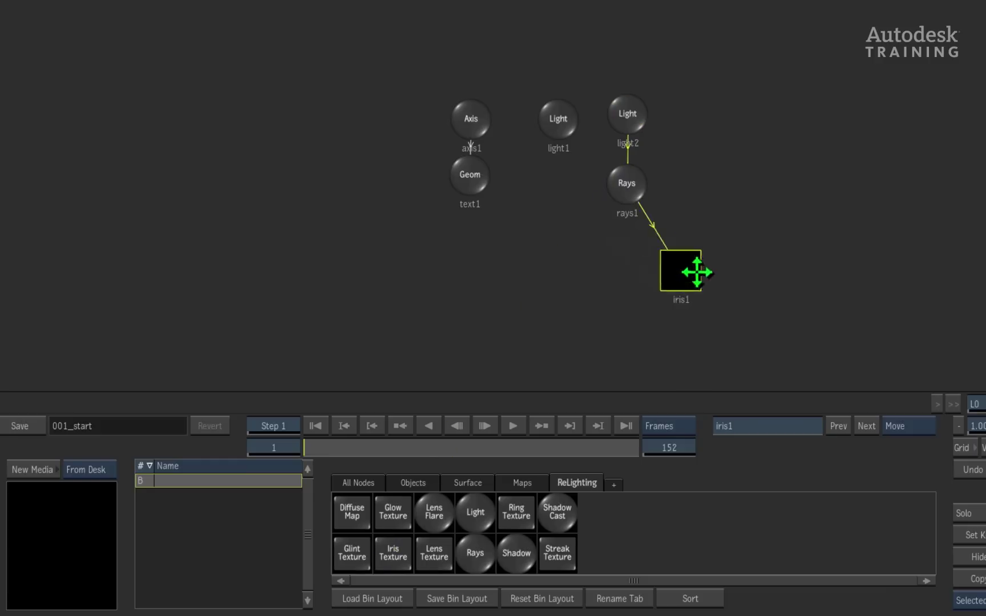
pyautogui.moveTo(697, 272); pyautogui.dragTo(746, 183)
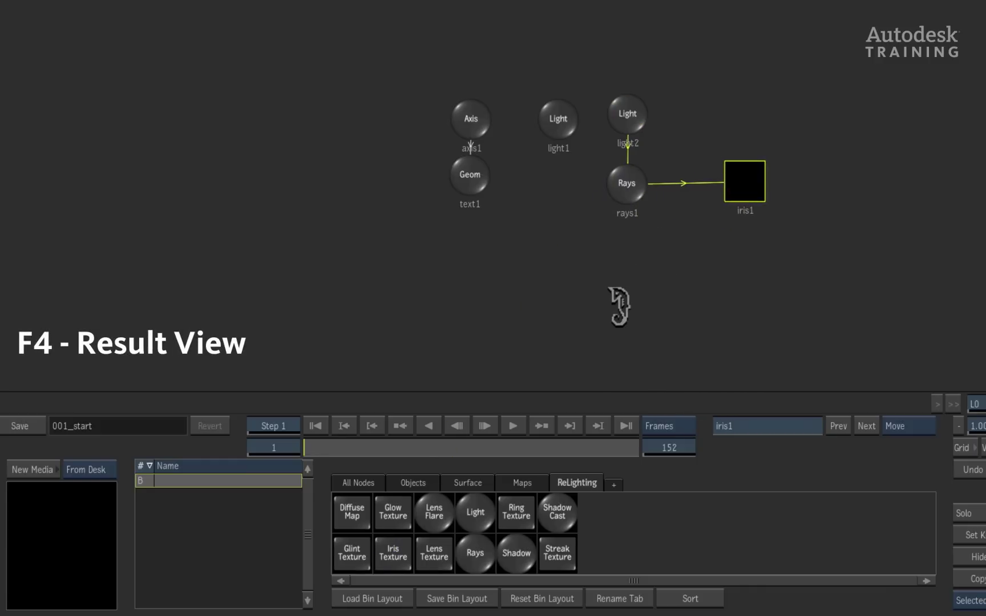
pyautogui.press('F4')
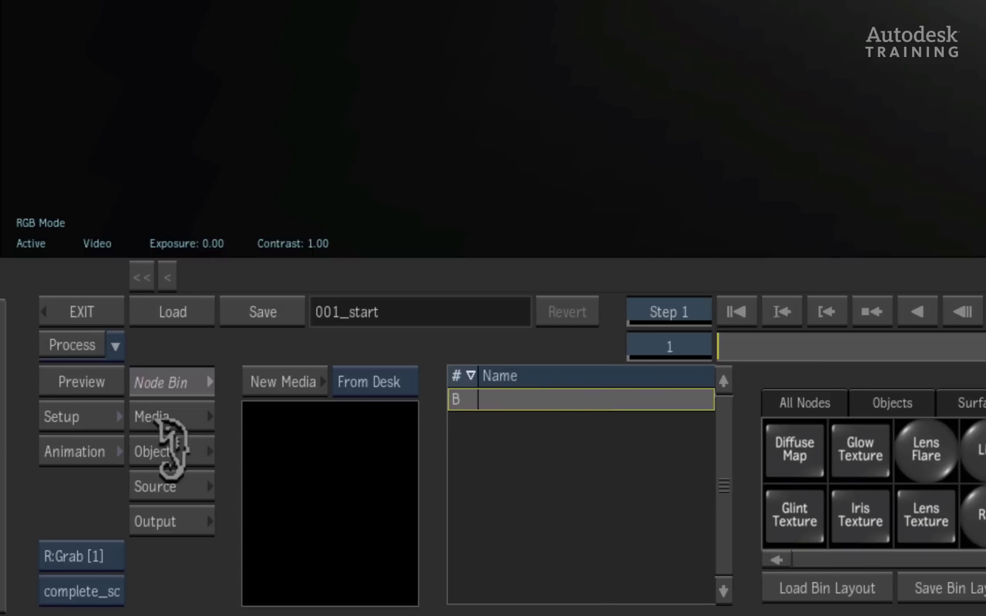
# Step: Set light2's Position X to -17.00, centring it behind the 'Rays!' text
pyautogui.click(84, 533)
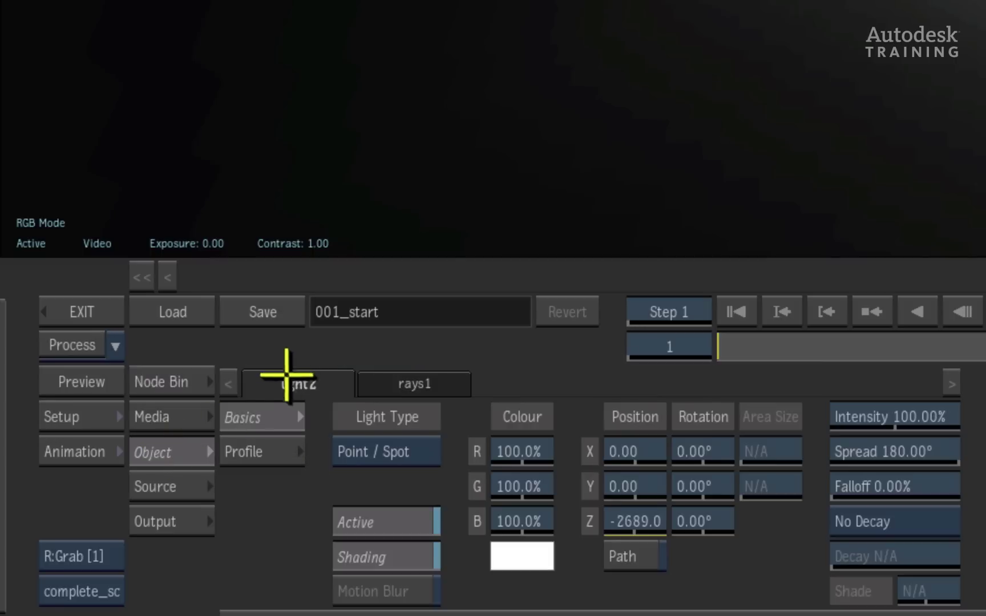
pyautogui.moveTo(623, 458); pyautogui.dragTo(192, 340)
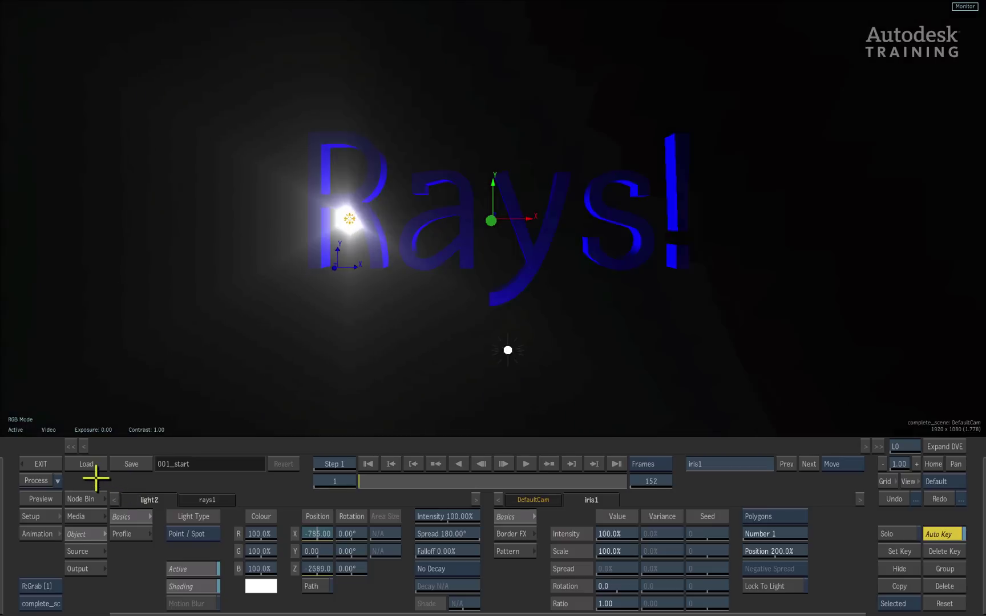
pyautogui.moveTo(96, 480); pyautogui.dragTo(284, 427)
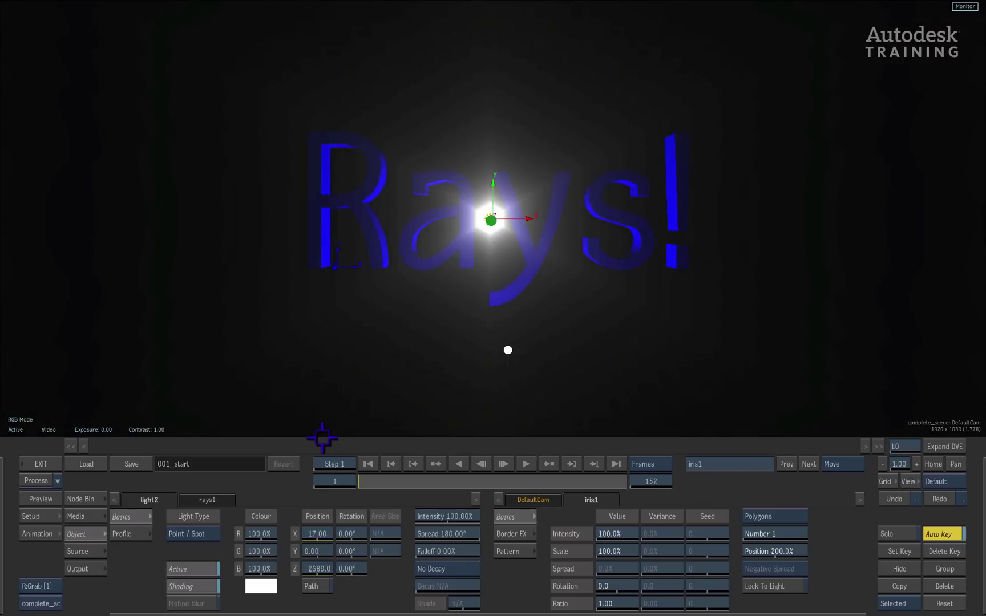
# Step: Move the rays1 pivot right of the light, trying spread 22, then resetting spread to 0
pyautogui.click(203, 500)
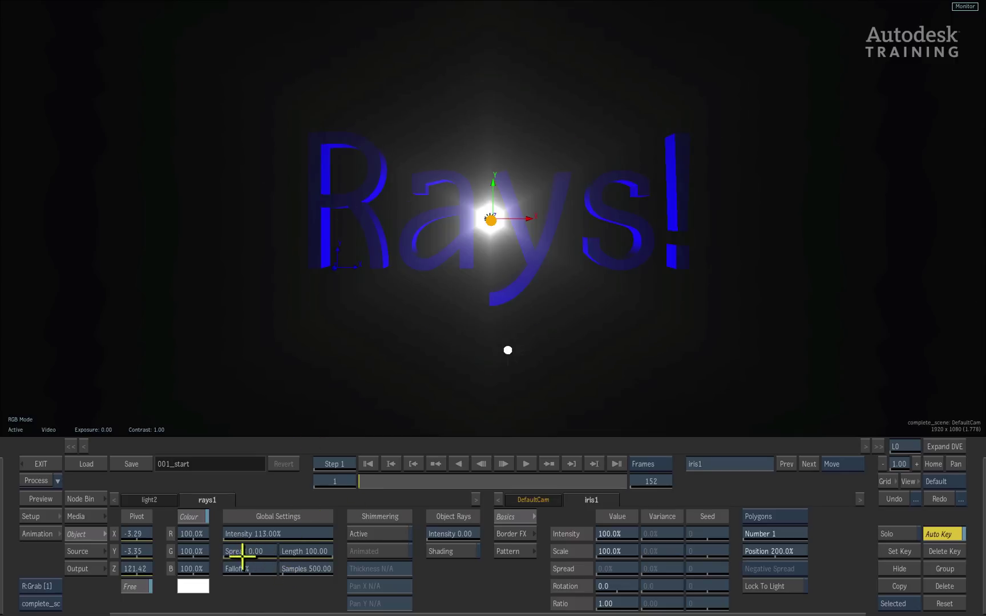
pyautogui.moveTo(228, 554); pyautogui.dragTo(235, 548)
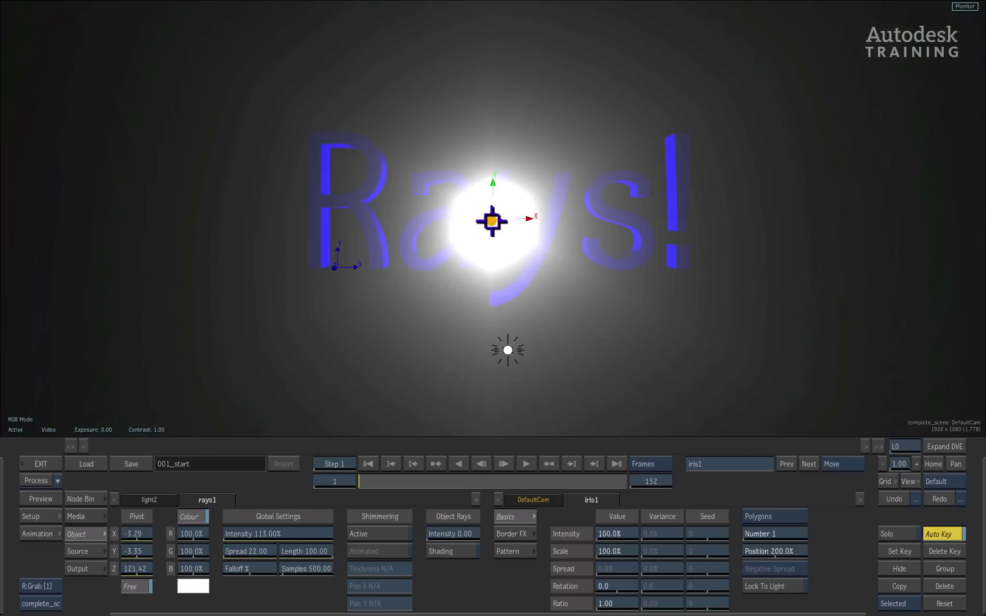
pyautogui.moveTo(493, 220); pyautogui.dragTo(363, 464)
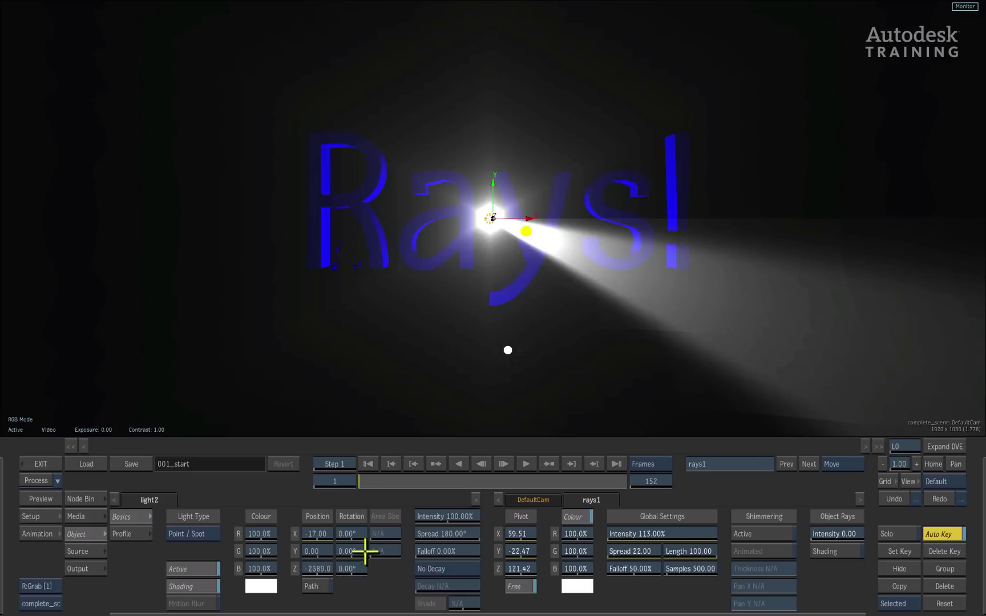
pyautogui.moveTo(642, 549); pyautogui.dragTo(562, 562)
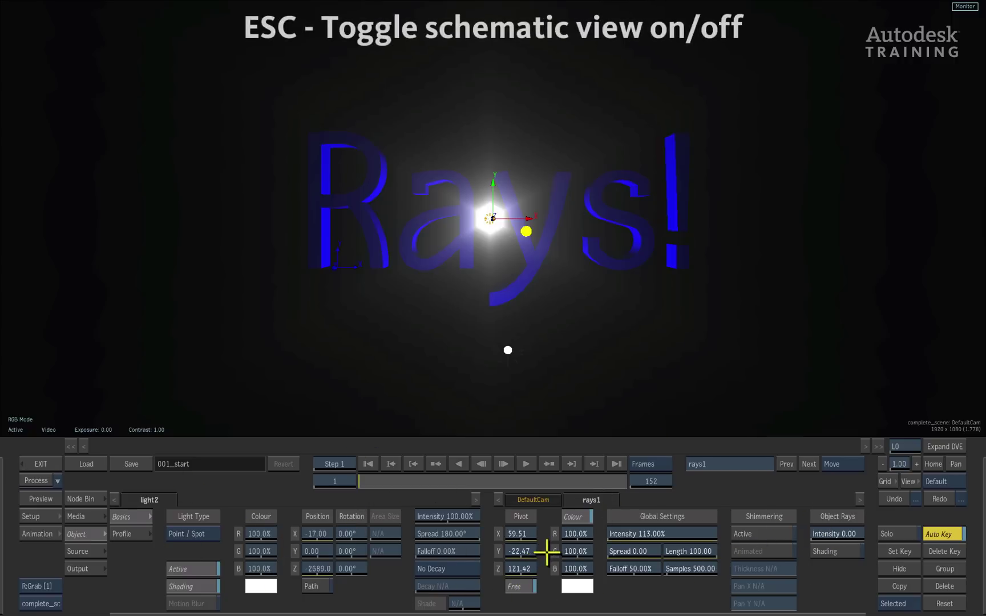
pyautogui.press('Escape')
# Step: Raise iris1's scale to 322% and its intensity to 114%
pyautogui.click(704, 268)
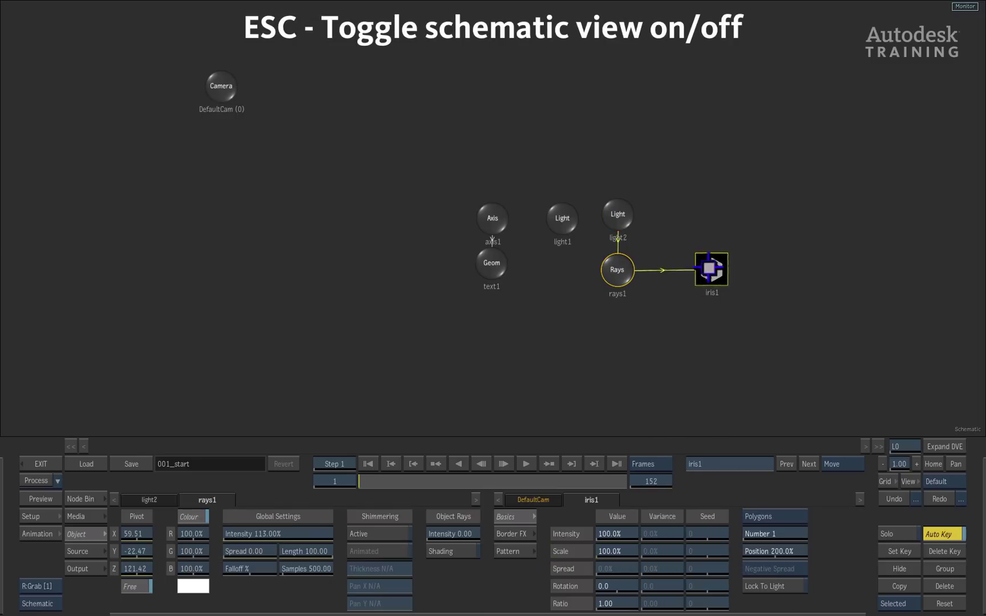
pyautogui.press('Escape')
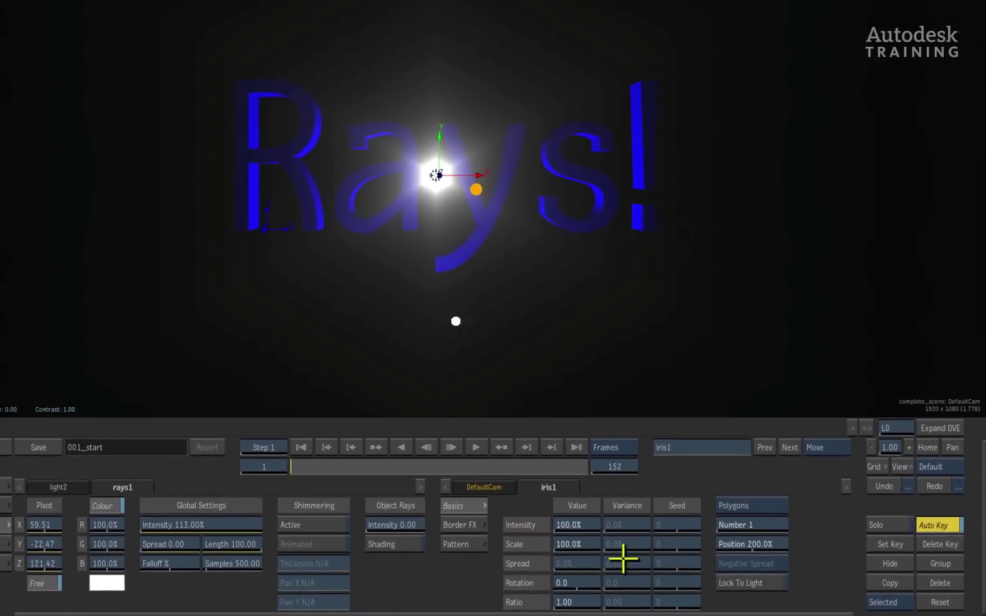
pyautogui.moveTo(539, 534); pyautogui.dragTo(594, 506)
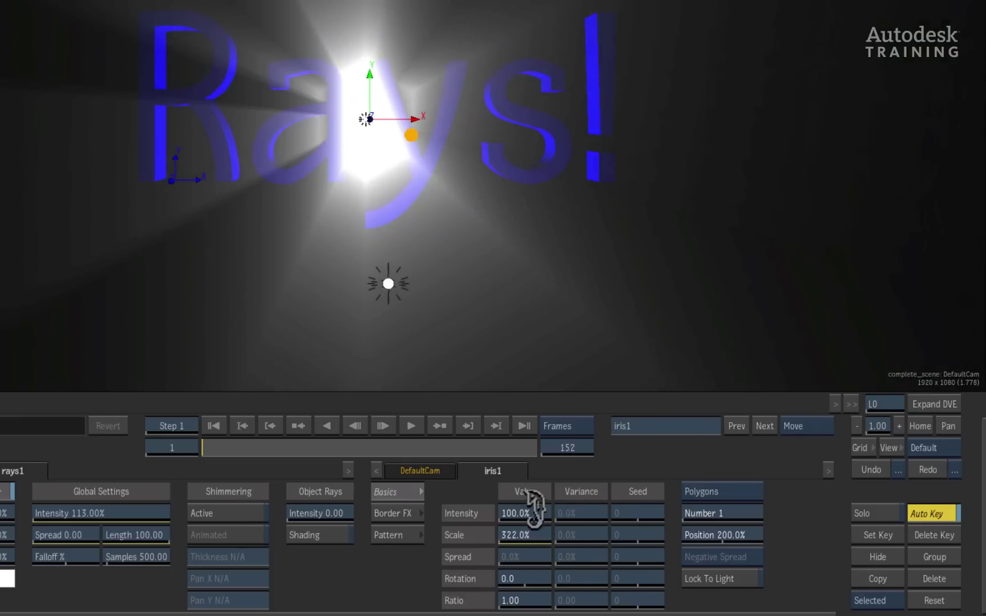
pyautogui.moveTo(524, 508)
pyautogui.mouseDown()
pyautogui.moveTo(537, 505)
pyautogui.moveTo(529, 506)
pyautogui.mouseUp()
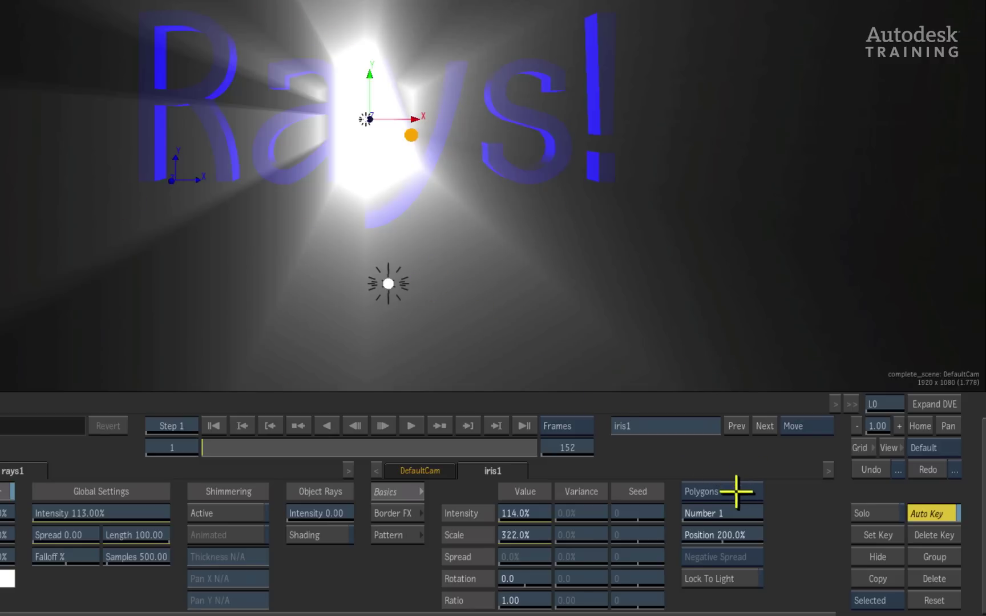
# Step: Switch iris1 to Orbs with pattern type 6 and move light2 to X 238.93, Y 53.44
pyautogui.moveTo(740, 489)
pyautogui.mouseDown()
pyautogui.moveTo(759, 448)
pyautogui.moveTo(746, 473)
pyautogui.mouseUp()
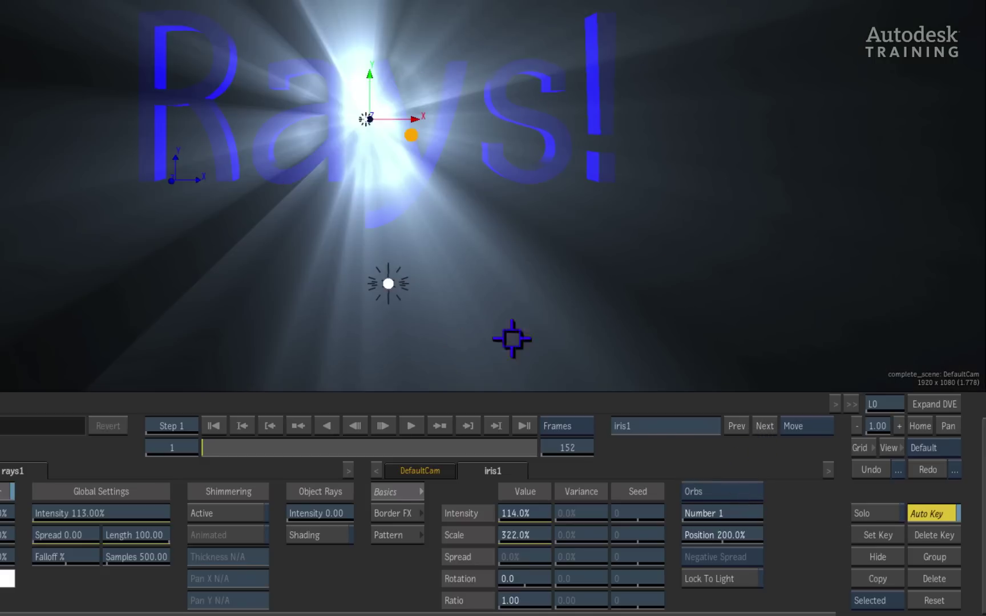
pyautogui.moveTo(703, 485); pyautogui.dragTo(727, 508)
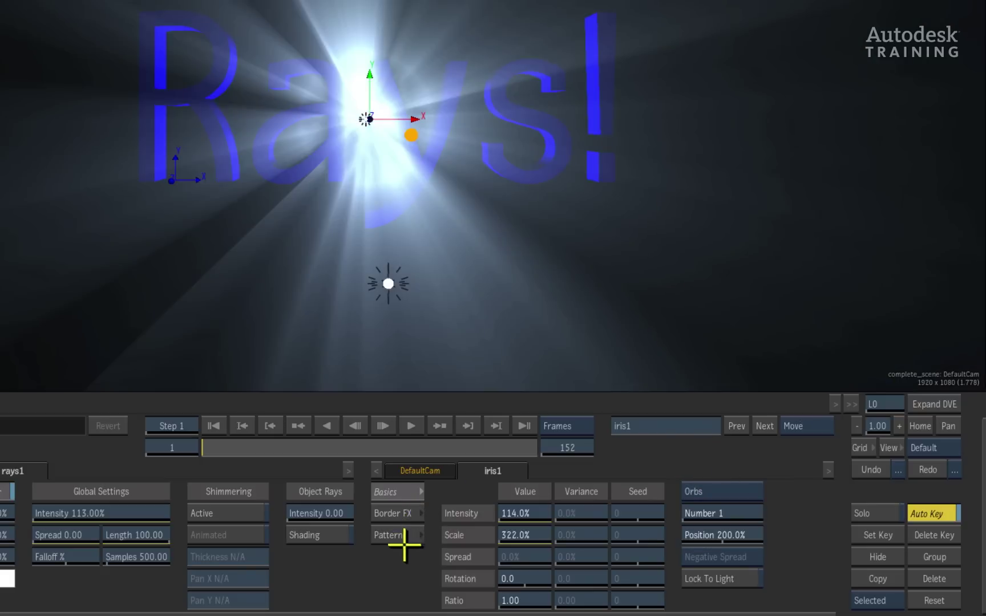
pyautogui.click(402, 536)
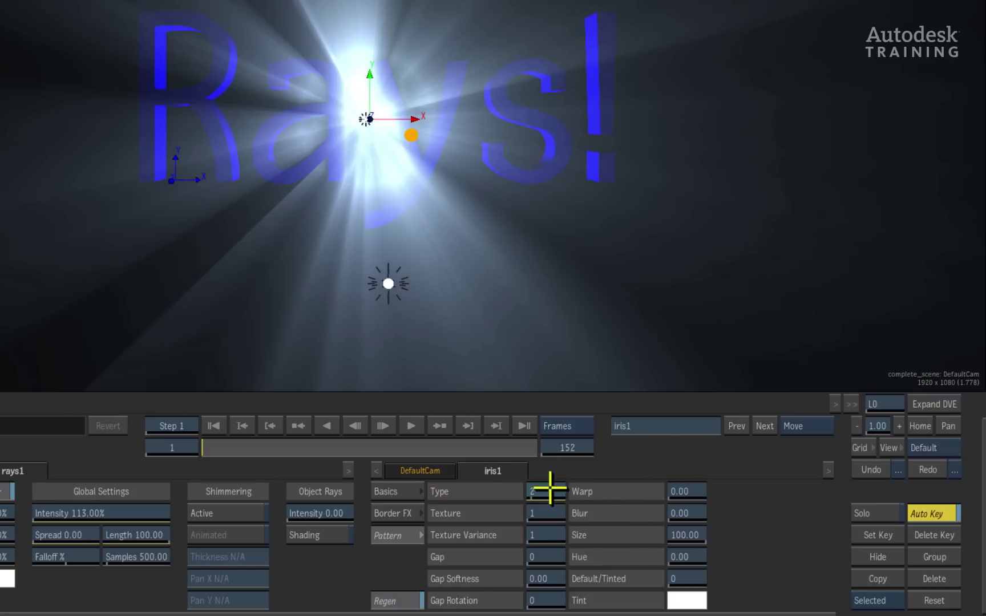
pyautogui.moveTo(551, 489)
pyautogui.mouseDown()
pyautogui.moveTo(568, 513)
pyautogui.moveTo(568, 480)
pyautogui.mouseUp()
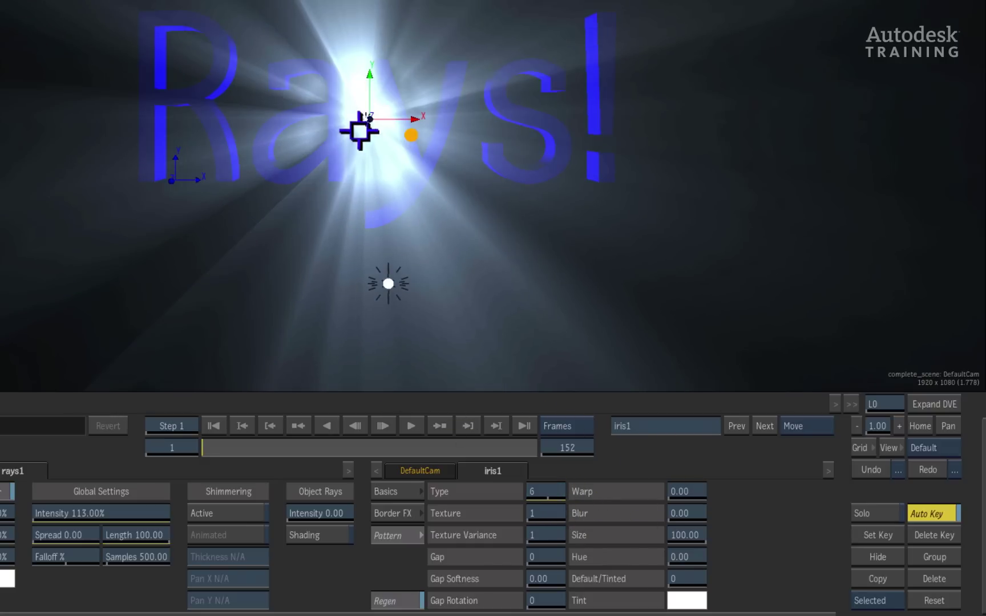
pyautogui.moveTo(360, 131); pyautogui.dragTo(423, 106)
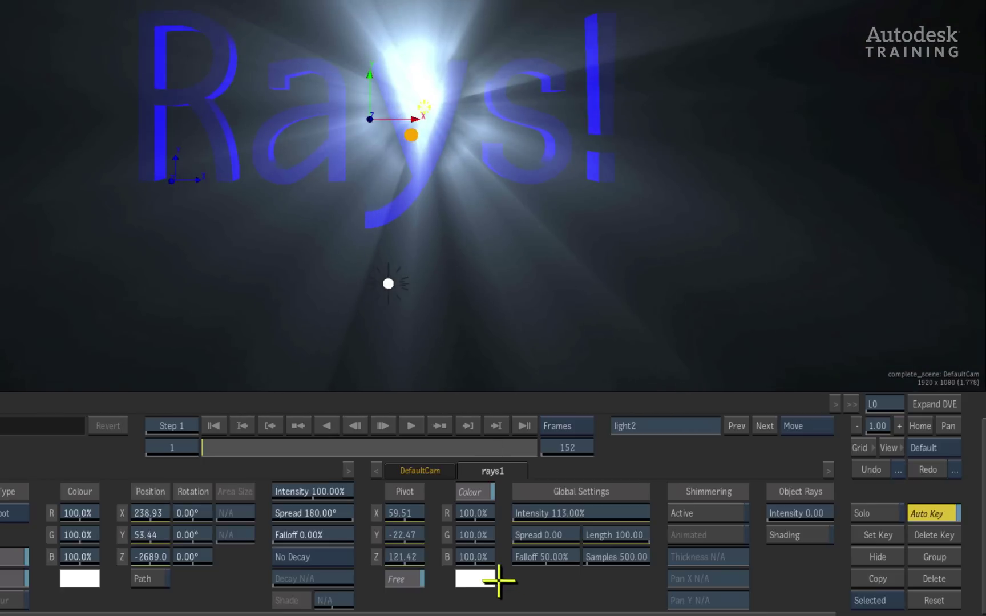
# Step: Tint the rays1 colour pale blue: R 55.8%, G 56.6%, B 100%
pyautogui.click(495, 580)
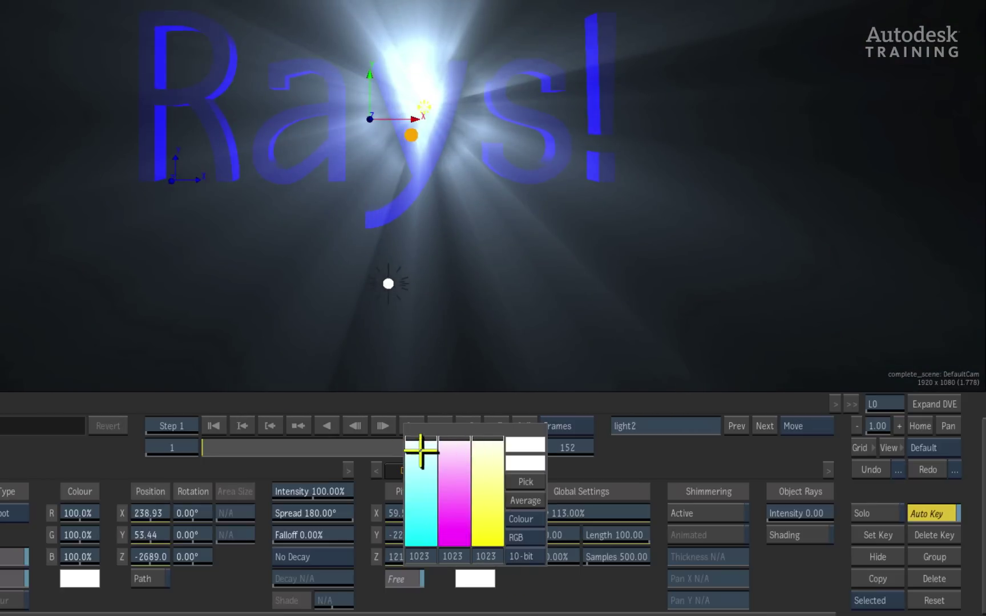
pyautogui.moveTo(420, 451); pyautogui.dragTo(451, 478)
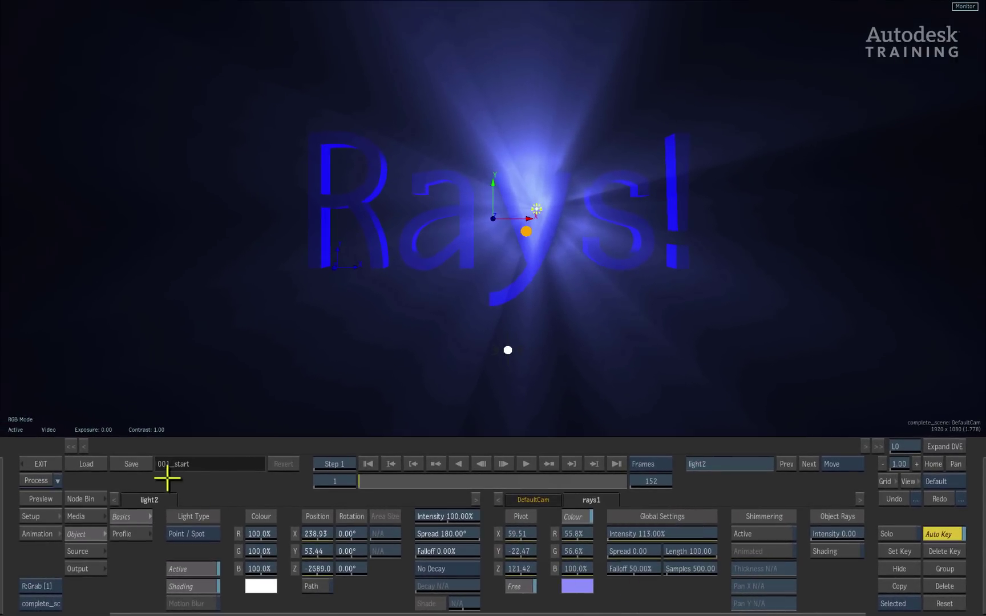
pyautogui.click(87, 464)
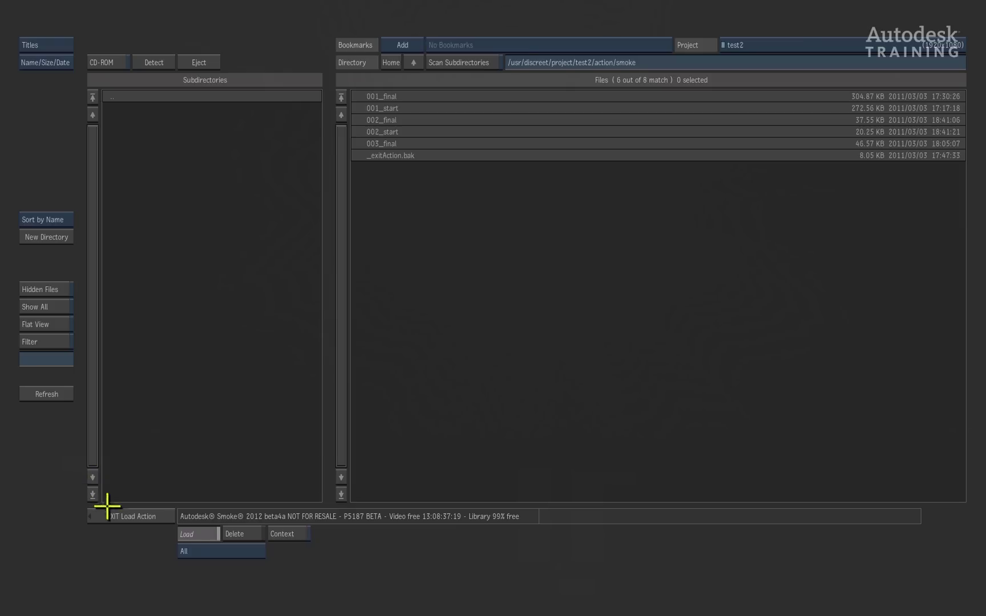
# Step: Load the 002_start action setup with the 'STAINED glassware' image
pyautogui.click(410, 131)
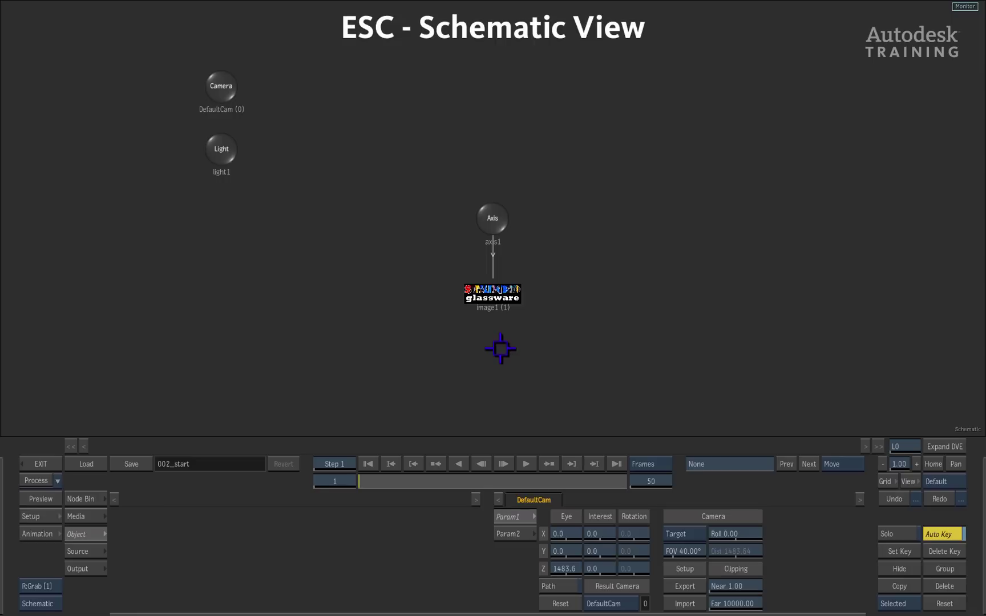
# Step: Add a new light2 and position it at X 0, Y 770, Z -2054 above the title
pyautogui.press('Escape')
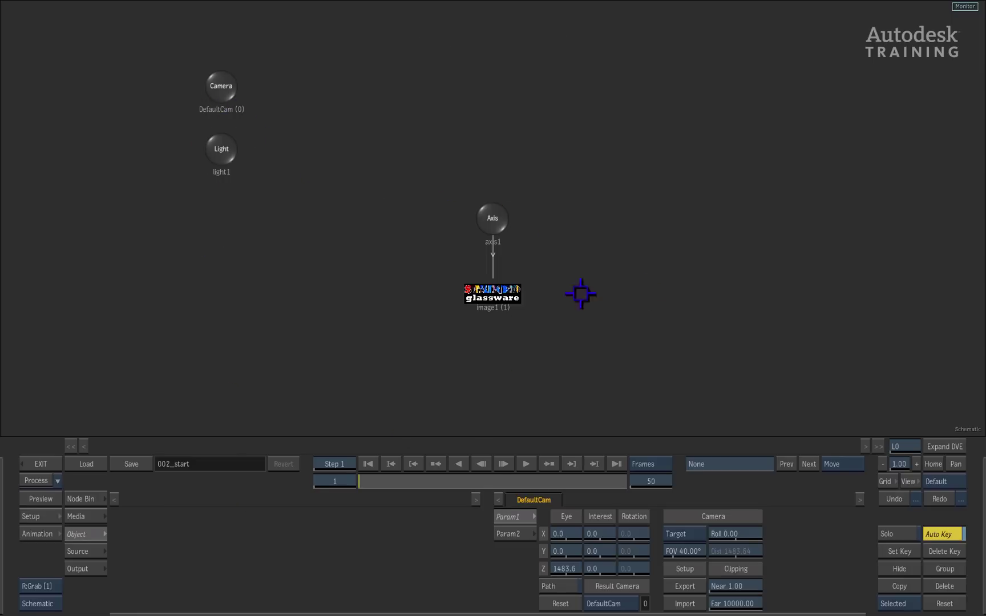
pyautogui.click(90, 498)
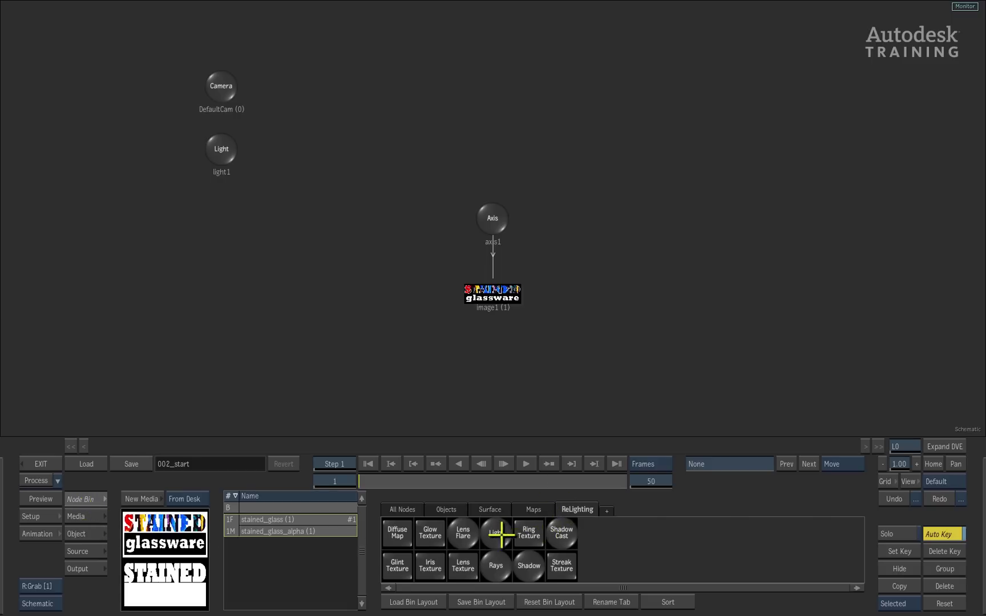
pyautogui.moveTo(500, 535); pyautogui.dragTo(594, 219)
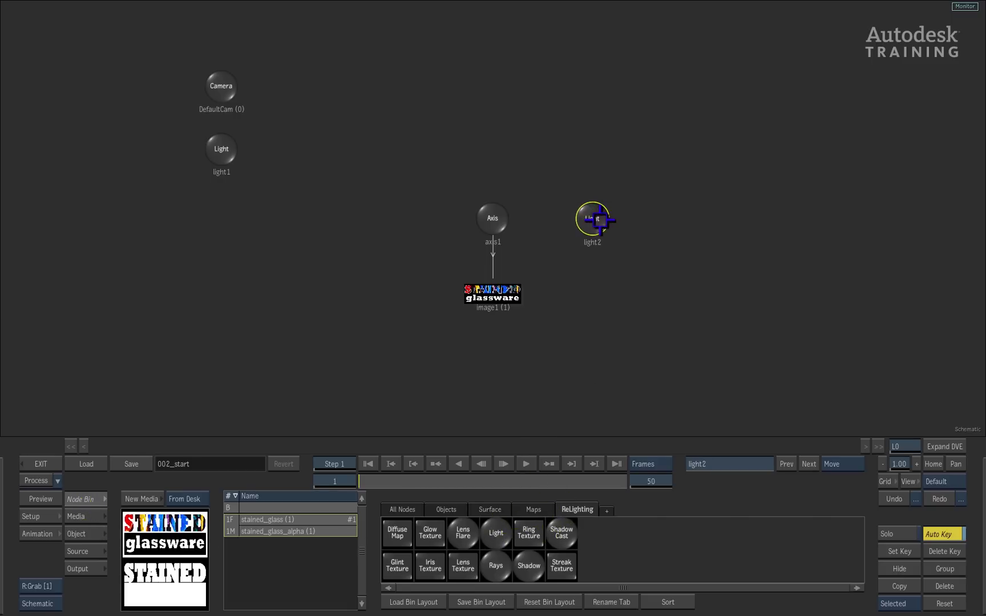
pyautogui.press('F1')
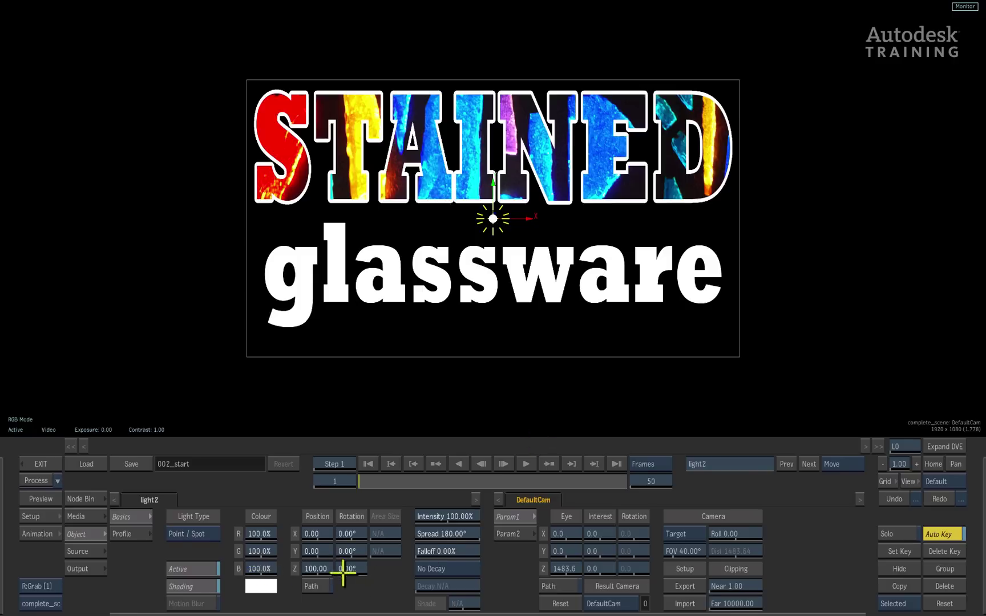
pyautogui.moveTo(318, 569); pyautogui.dragTo(60, 516)
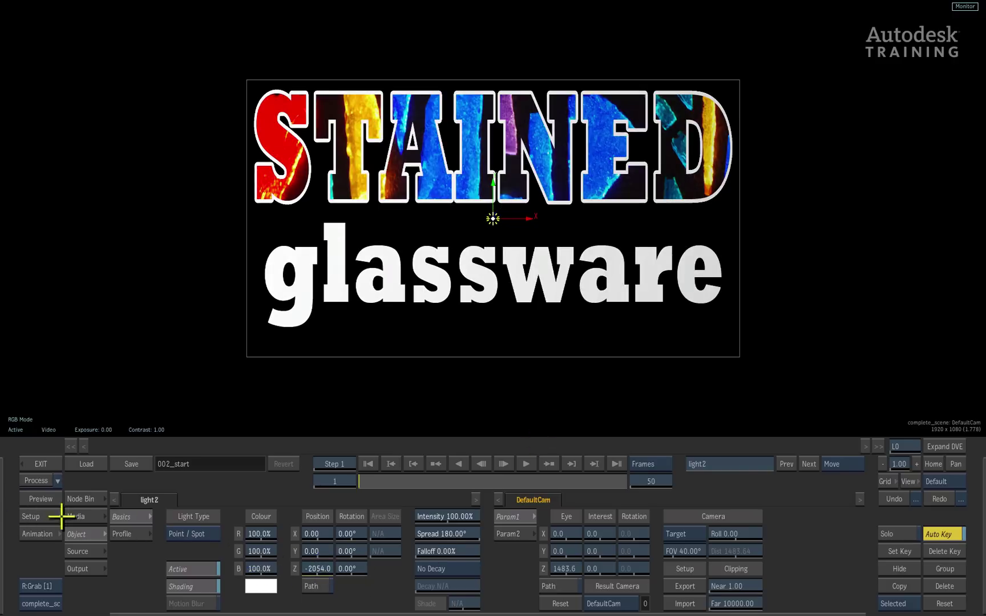
pyautogui.moveTo(308, 552); pyautogui.dragTo(528, 467)
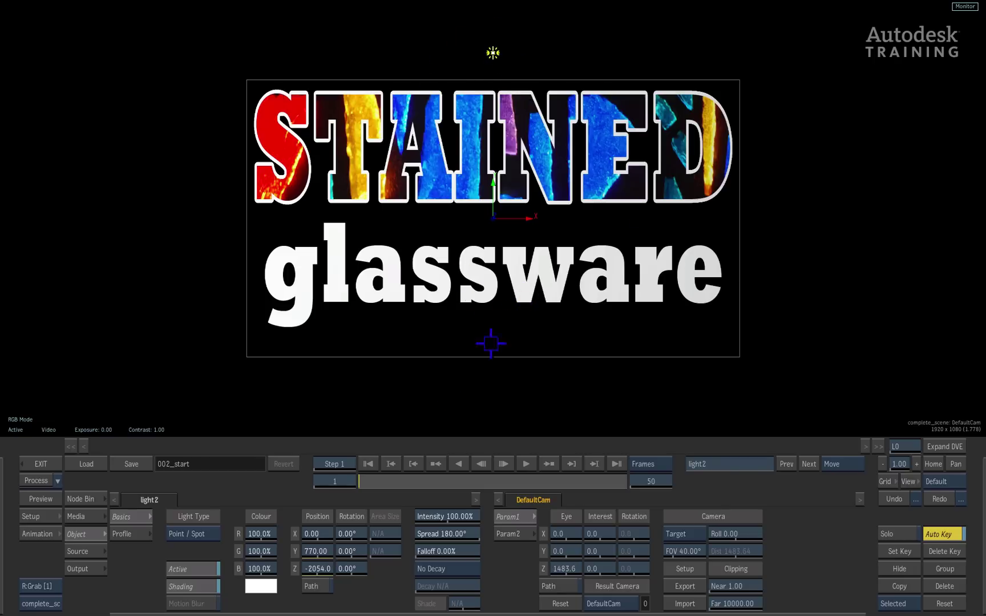
# Step: Add a rays1 effect and place light2 over 'STAINED' at X -92.99, Y 331.26
pyautogui.click(84, 498)
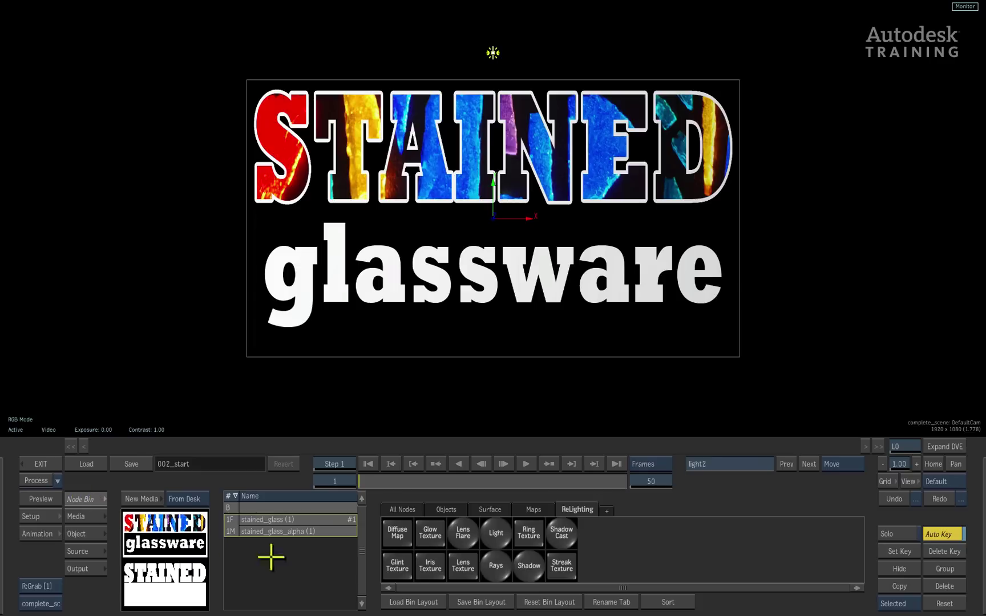
pyautogui.click(495, 567)
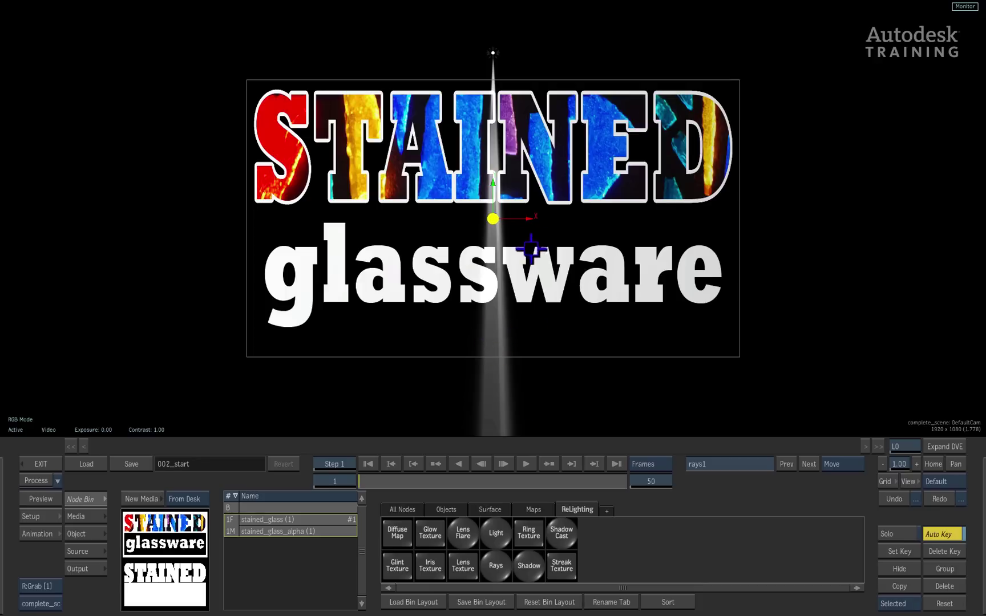
pyautogui.moveTo(489, 220); pyautogui.dragTo(493, 90)
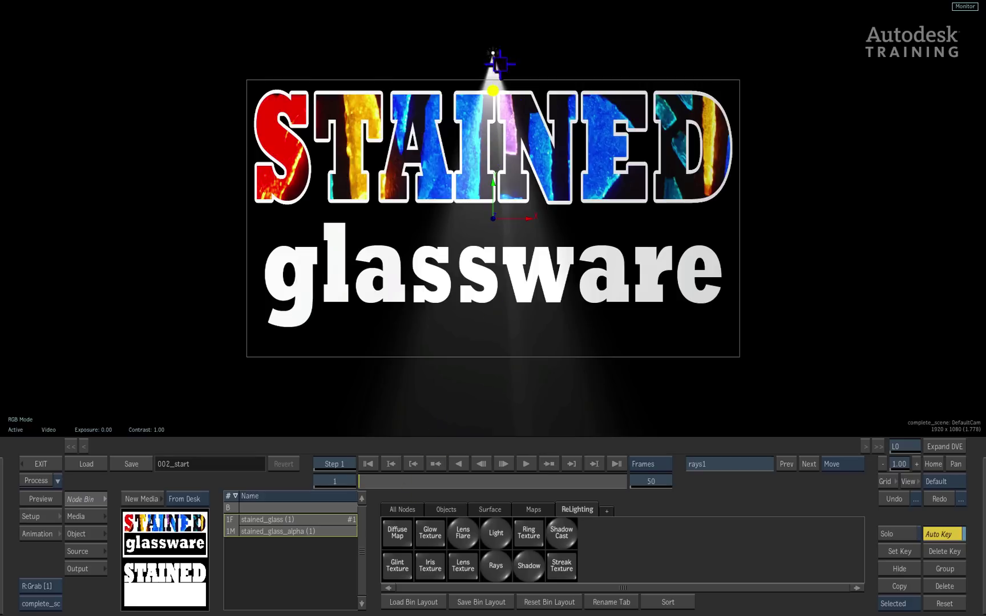
pyautogui.moveTo(494, 53); pyautogui.dragTo(501, 120)
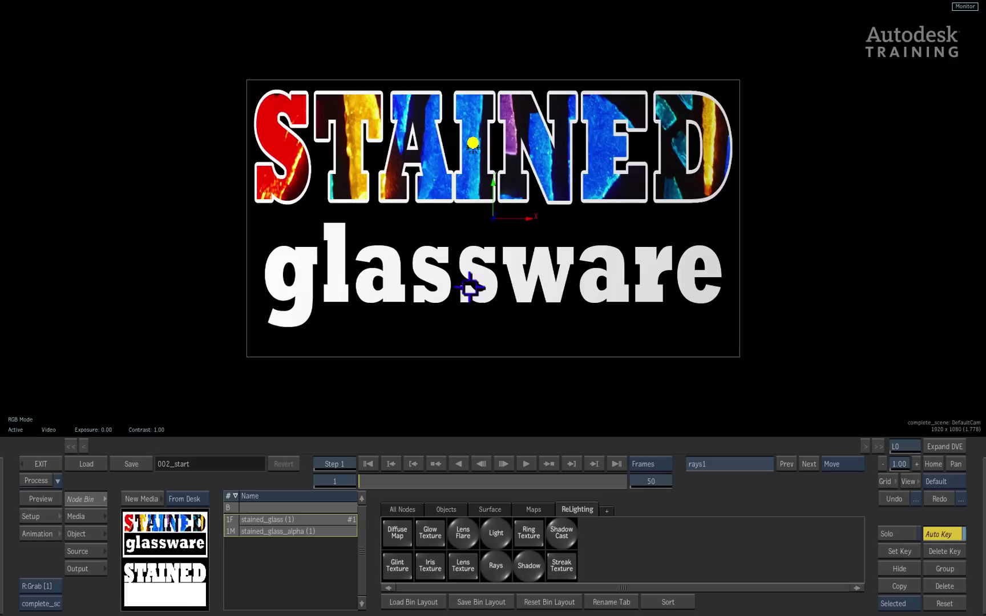
pyautogui.click(84, 534)
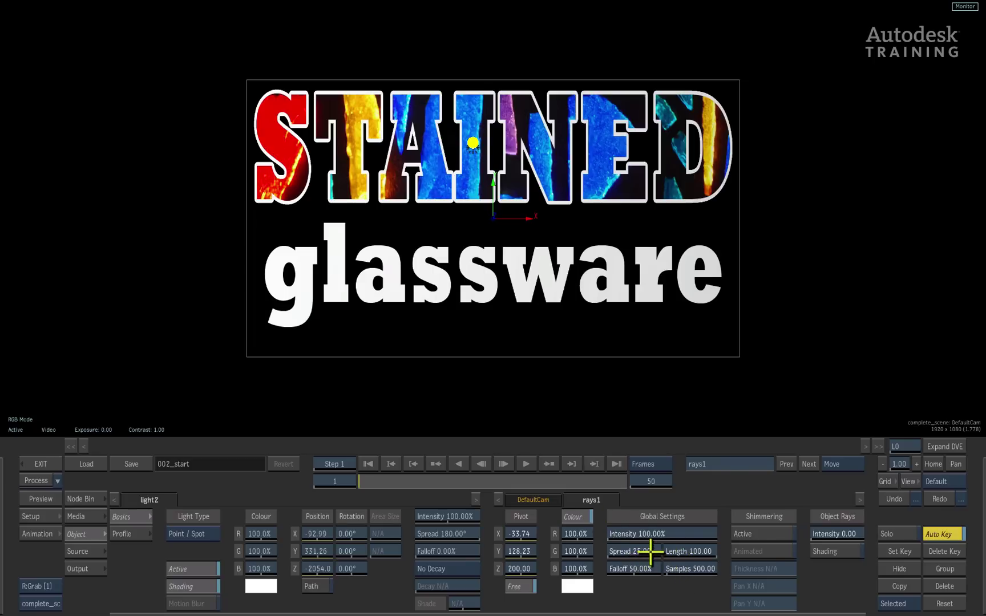
# Step: Set rays1 object rays intensity to 63 and spread to 291
pyautogui.moveTo(650, 552); pyautogui.dragTo(496, 547)
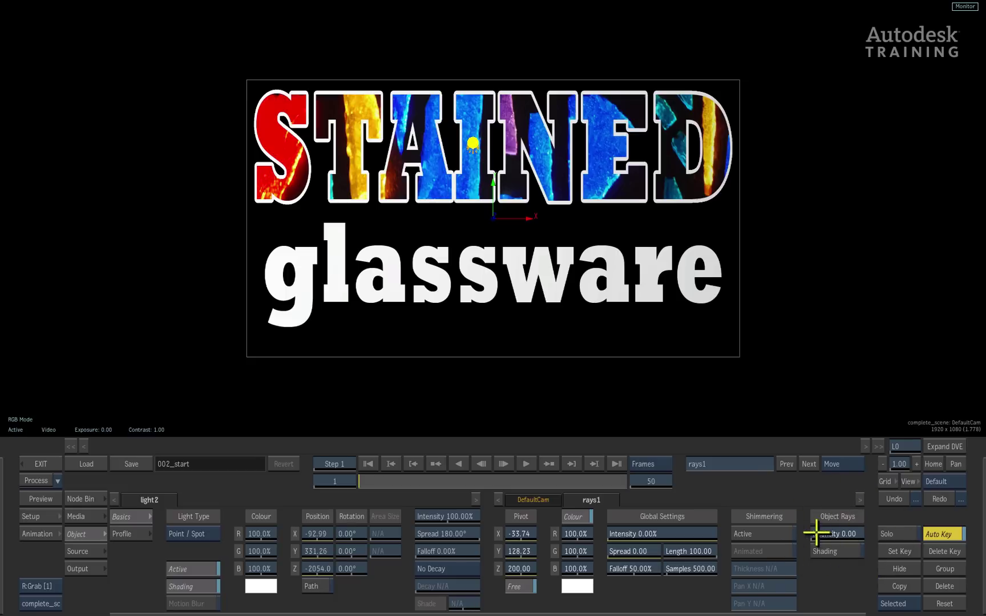
pyautogui.moveTo(819, 531); pyautogui.dragTo(841, 532)
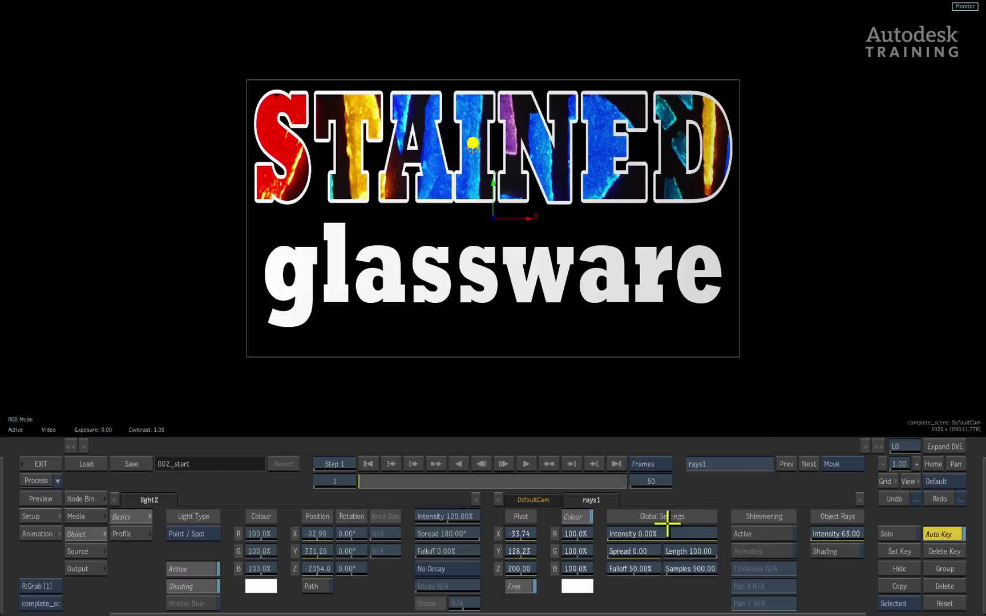
pyautogui.moveTo(616, 551); pyautogui.dragTo(702, 531)
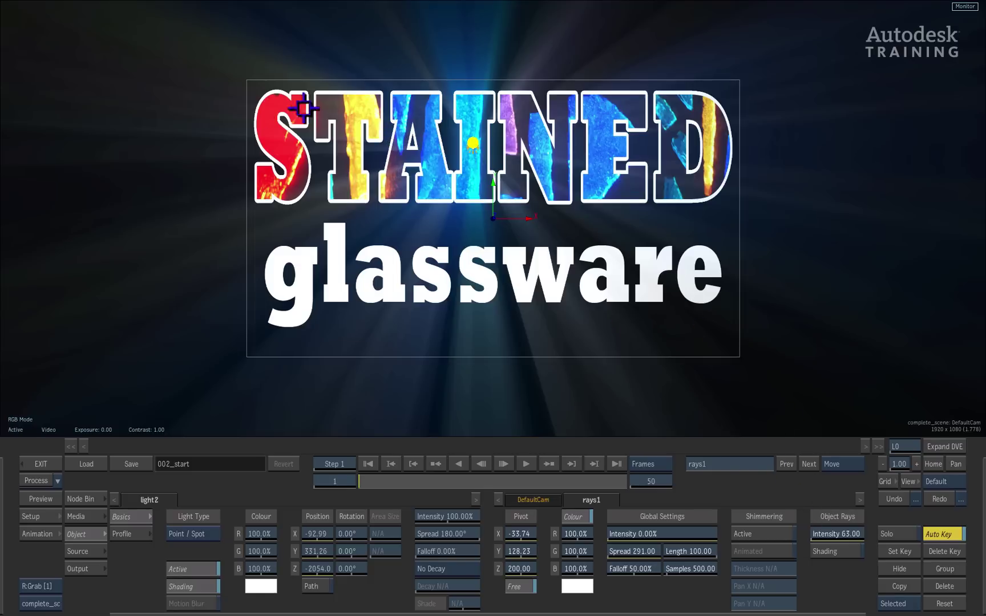
# Step: Raise Object Rays Intensity to about 138 and move light2 left to X -305.21, Y 359.88
pyautogui.moveTo(830, 535)
pyautogui.mouseDown()
pyautogui.moveTo(858, 527)
pyautogui.moveTo(845, 525)
pyautogui.mouseUp()
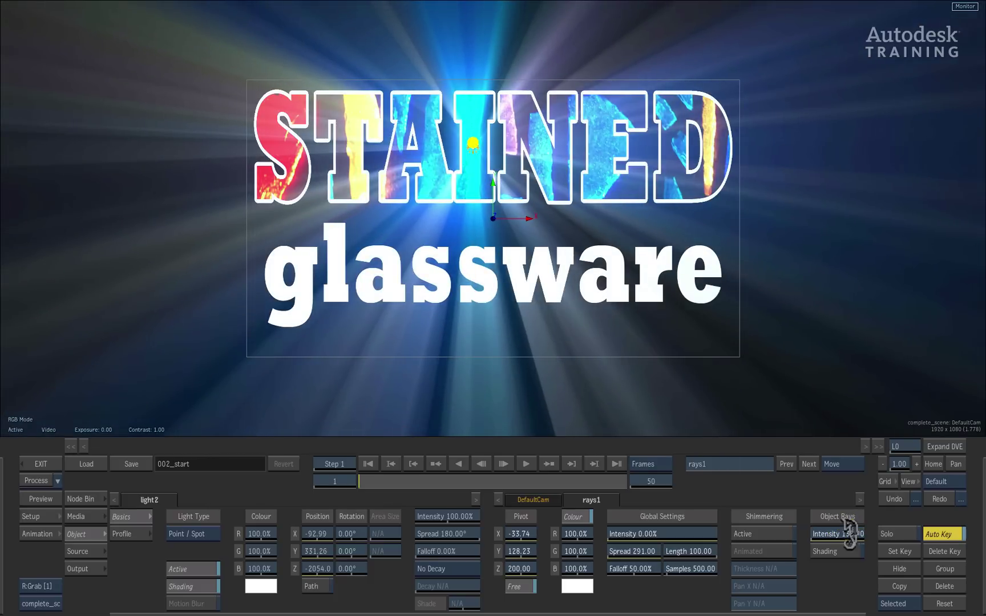
pyautogui.moveTo(471, 148); pyautogui.dragTo(426, 122)
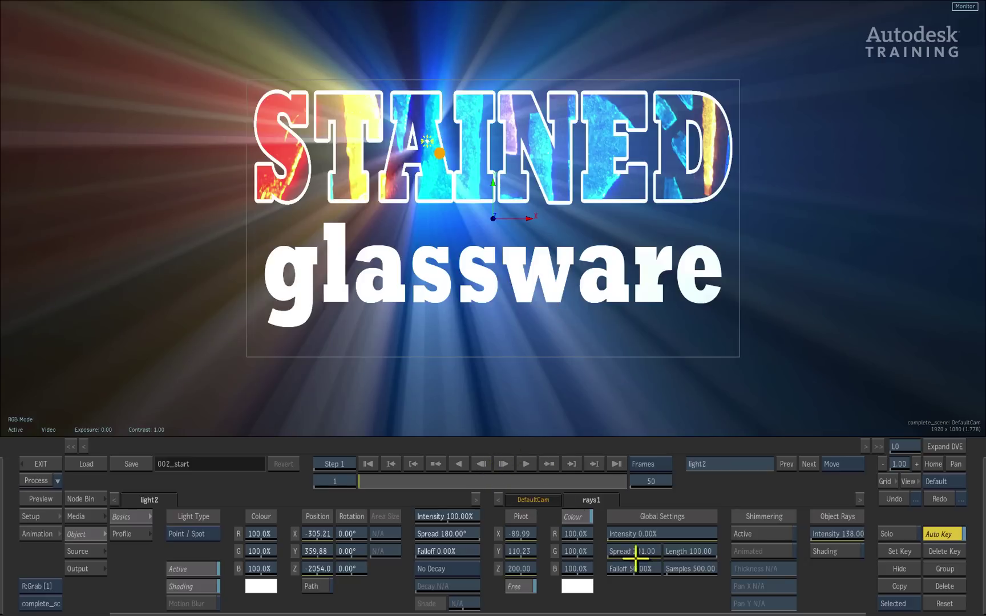
# Step: Set the ray Spread to 0 and attach an Iris Texture from the Node Bin to rays1
pyautogui.moveTo(651, 552); pyautogui.dragTo(454, 569)
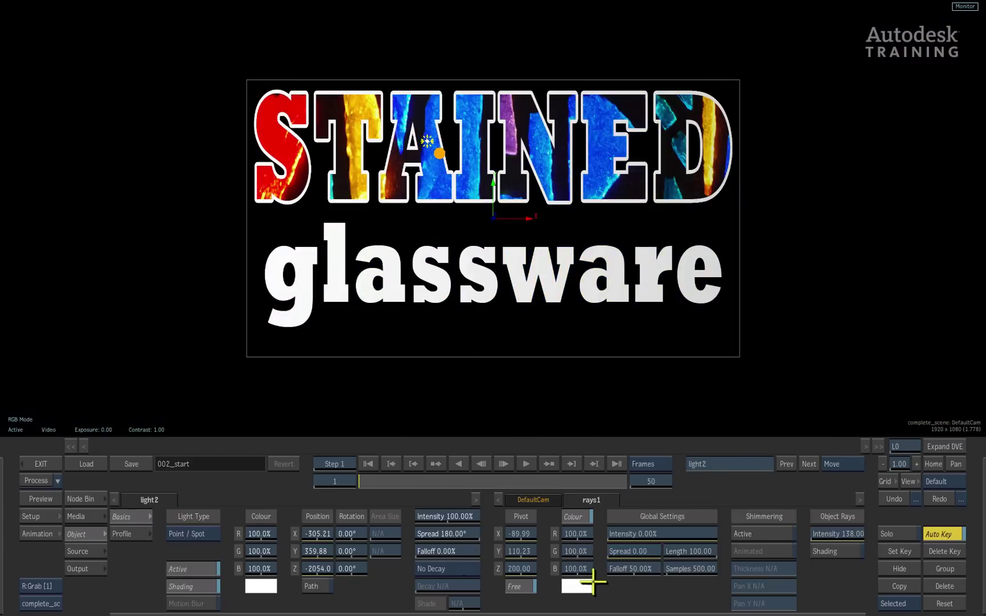
pyautogui.press('Escape')
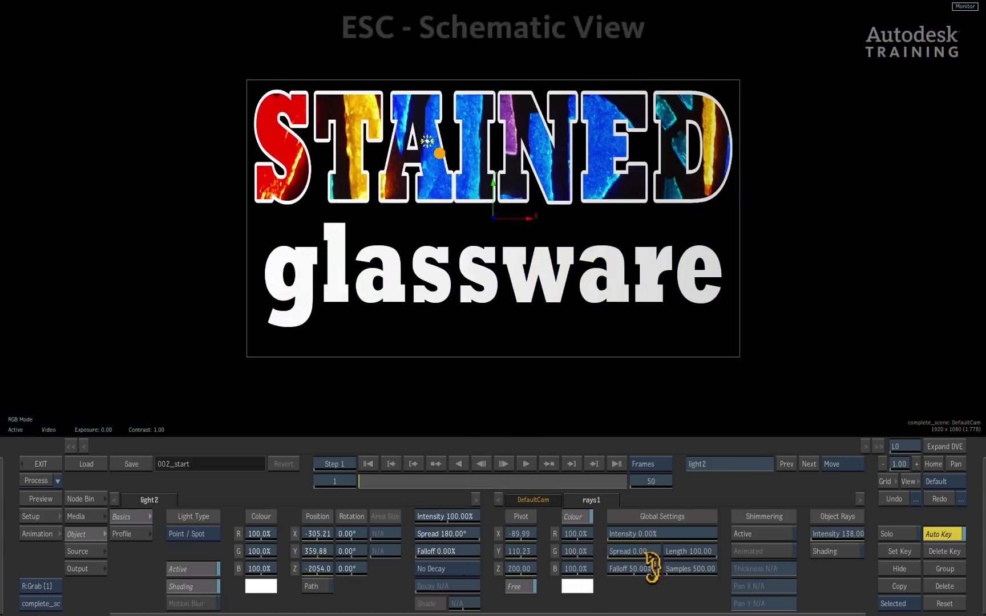
pyautogui.click(594, 280)
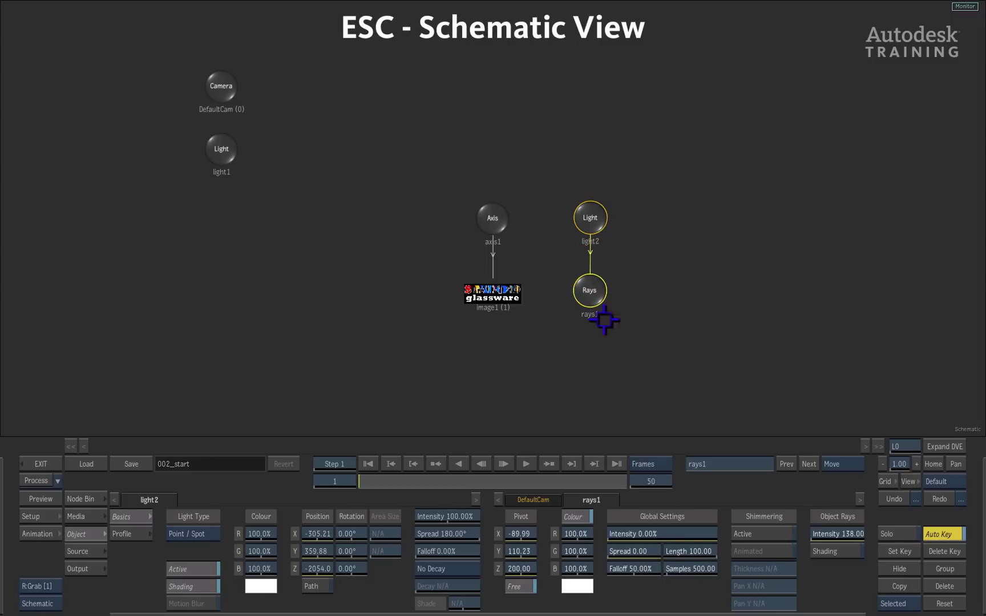
pyautogui.click(91, 494)
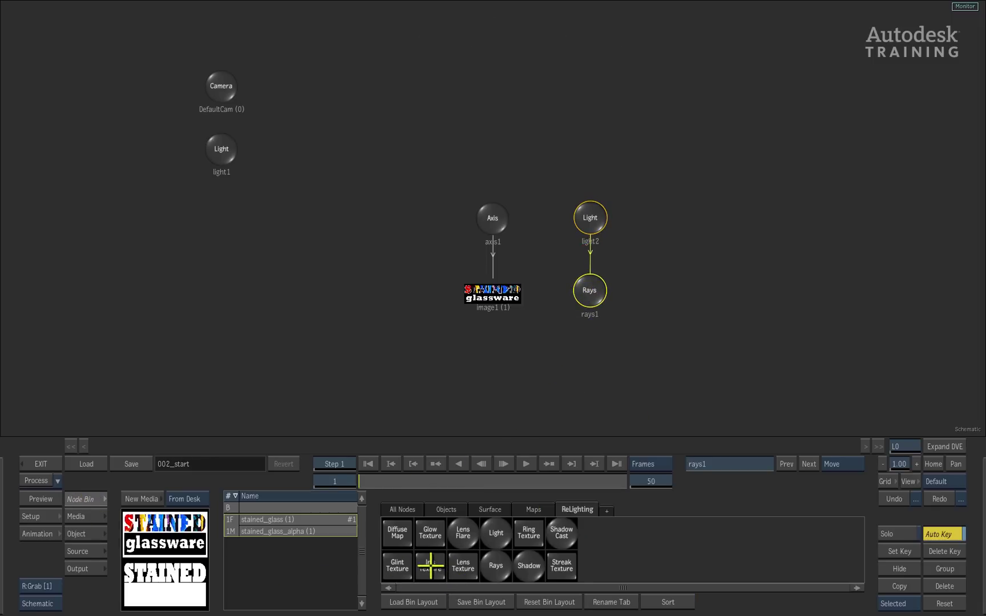
pyautogui.moveTo(430, 567); pyautogui.dragTo(647, 323)
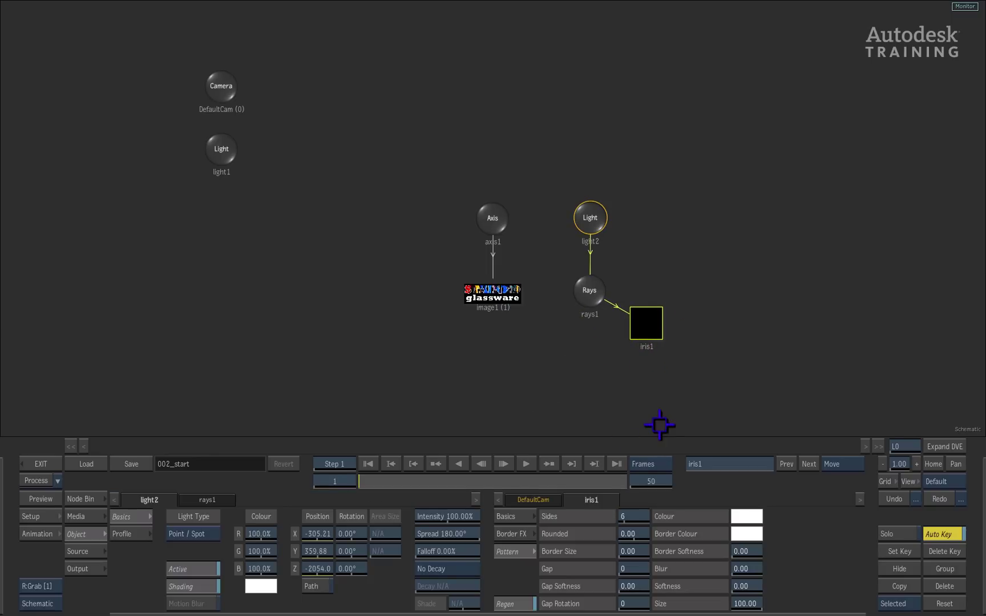
# Step: Move light2 over the S (X -1001.4) and raise Object Rays Intensity to 301
pyautogui.press('F4')
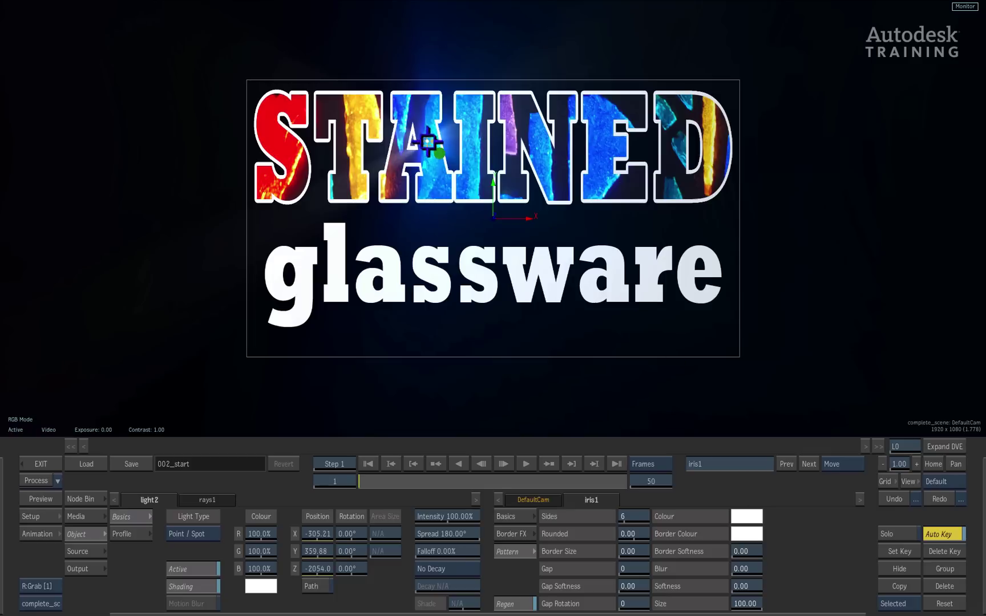
pyautogui.moveTo(428, 142); pyautogui.dragTo(278, 144)
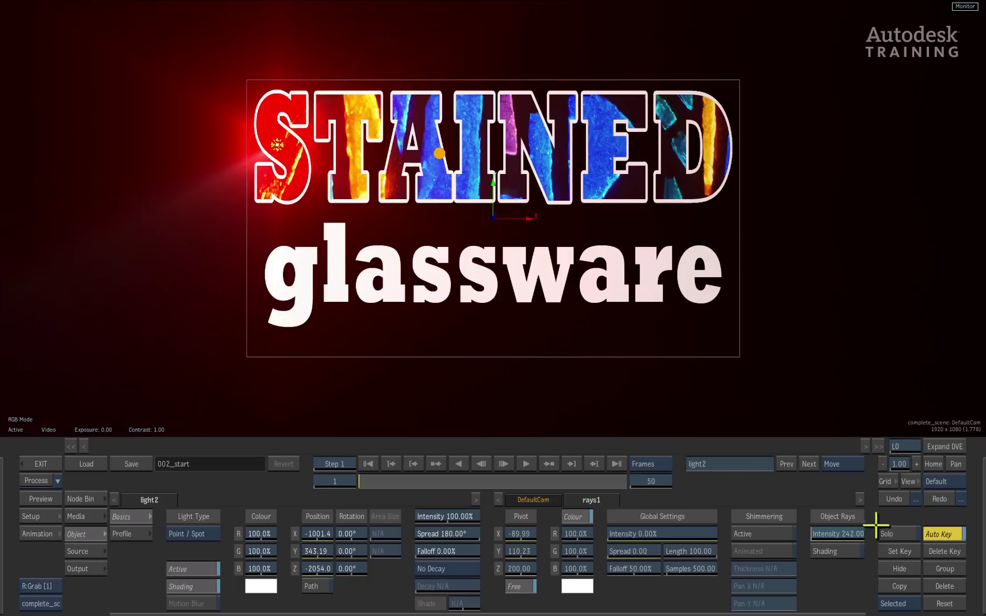
pyautogui.moveTo(876, 524)
pyautogui.mouseDown()
pyautogui.moveTo(903, 517)
pyautogui.moveTo(873, 533)
pyautogui.mouseUp()
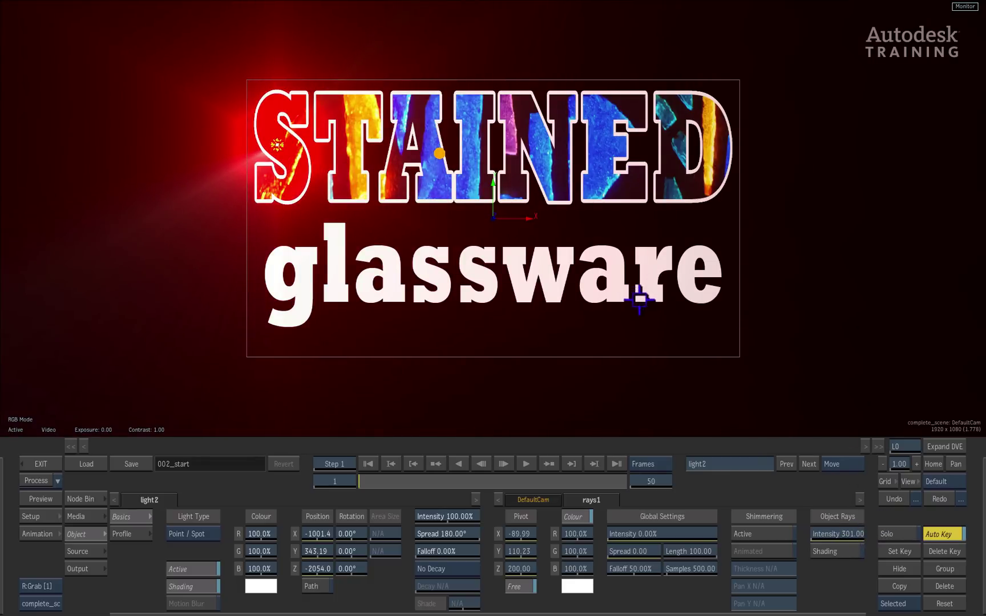
# Step: Select the iris1 node in the schematic, move it lower, and return to the Result view
pyautogui.press('Escape')
pyautogui.click(646, 325)
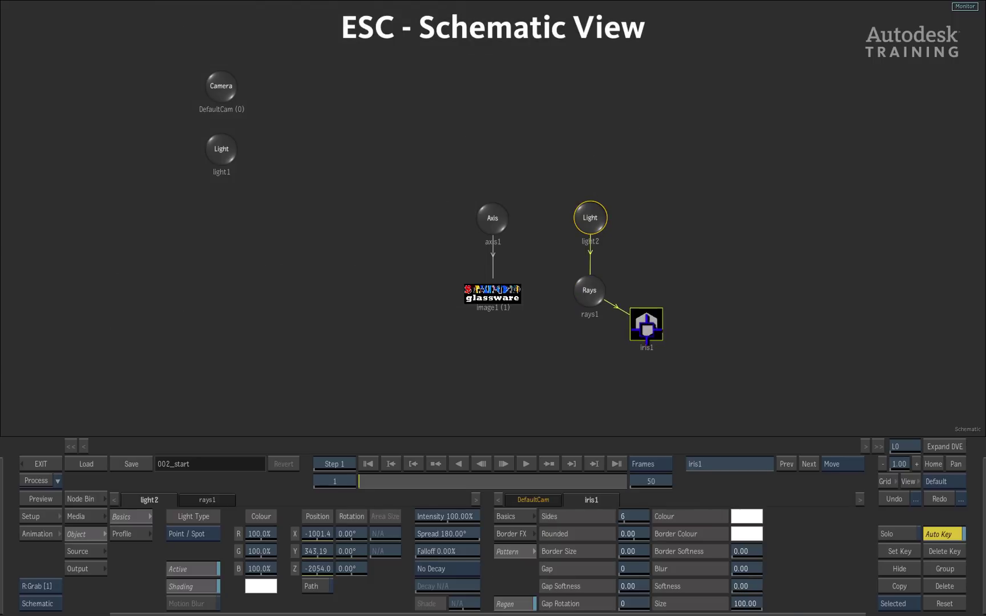
pyautogui.moveTo(647, 328); pyautogui.dragTo(647, 361)
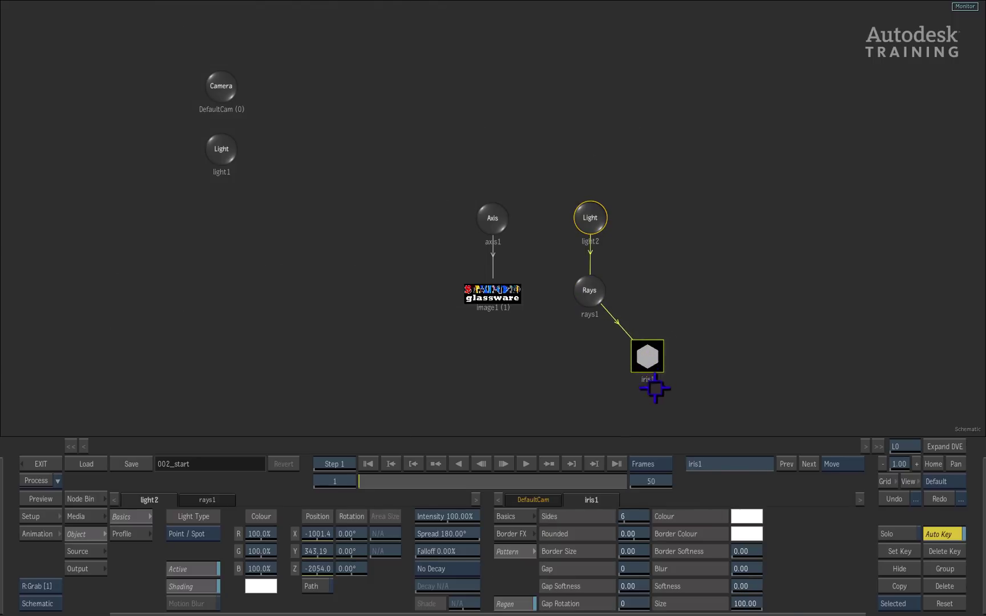
pyautogui.press('F4')
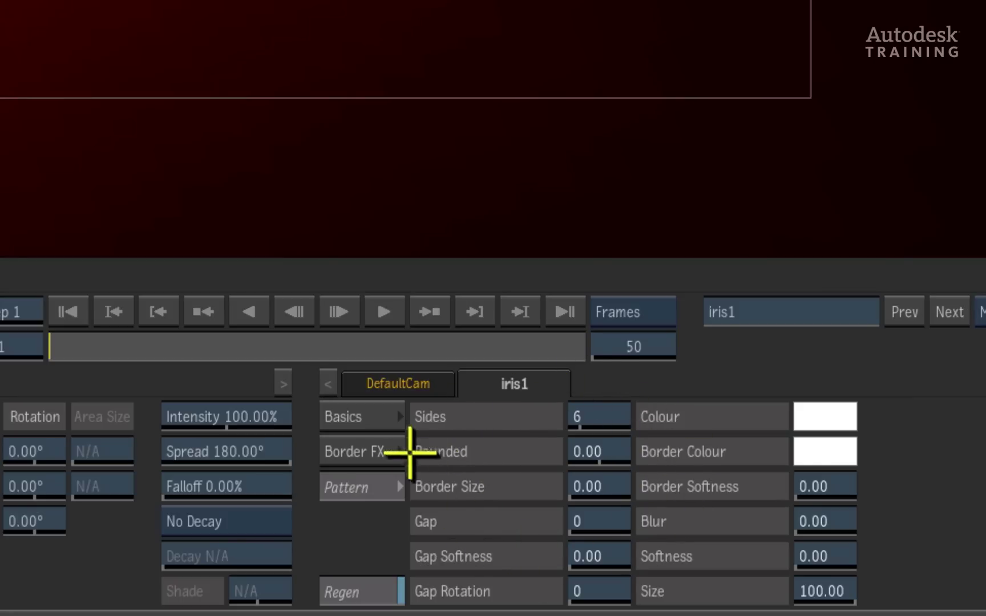
# Step: In iris1's Basics, set Intensity to 50% and Scale to 500%
pyautogui.click(369, 418)
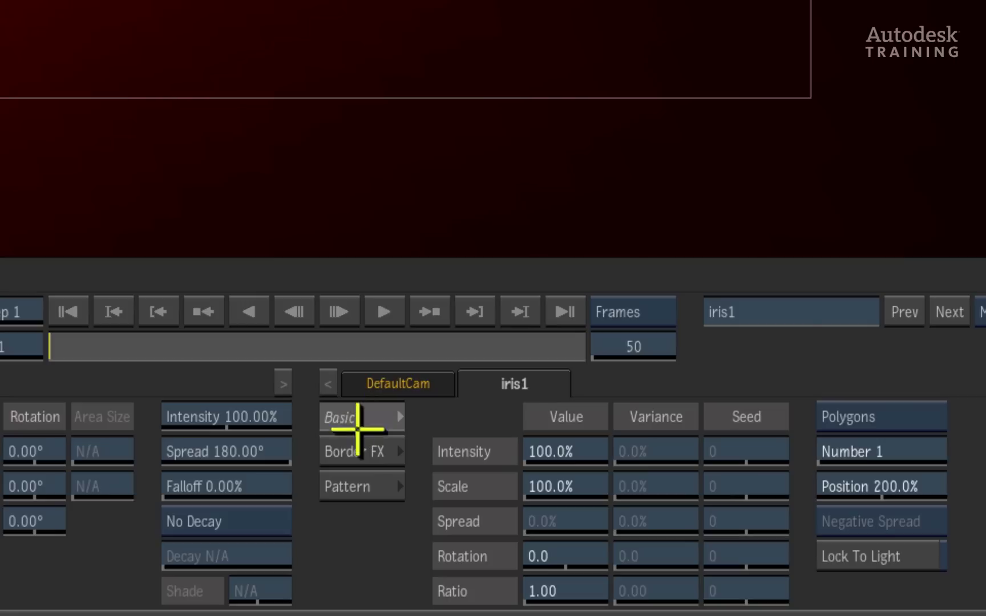
pyautogui.click(559, 464)
pyautogui.write('50')
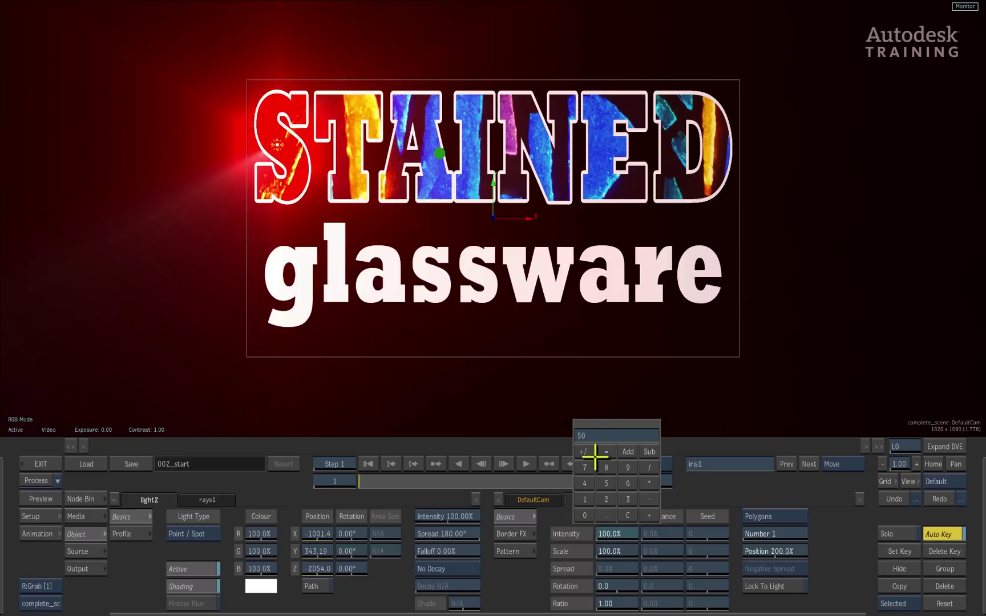
pyautogui.press('Return')
pyautogui.click(617, 550)
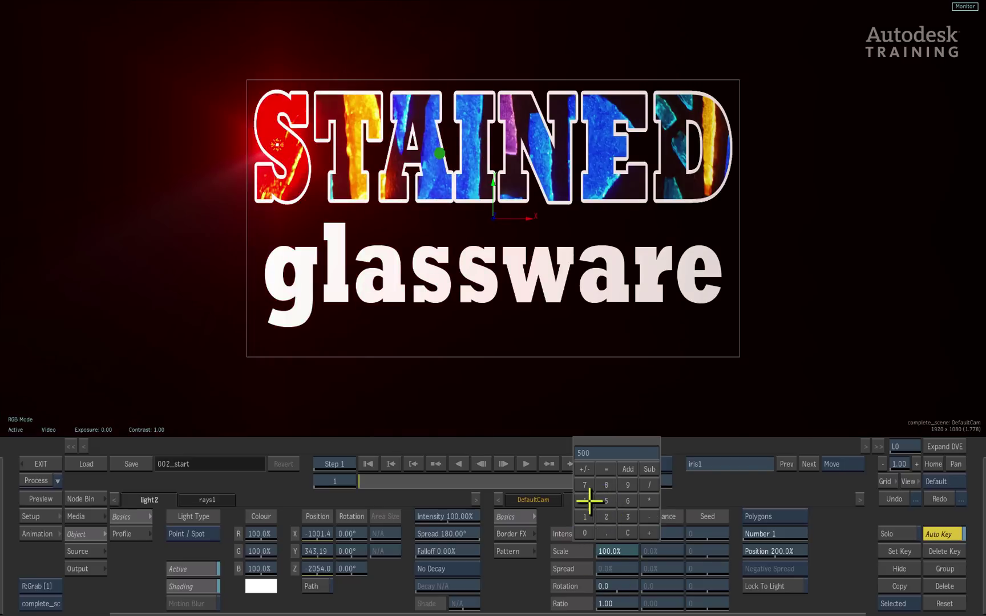
pyautogui.write('500')
pyautogui.press('Return')
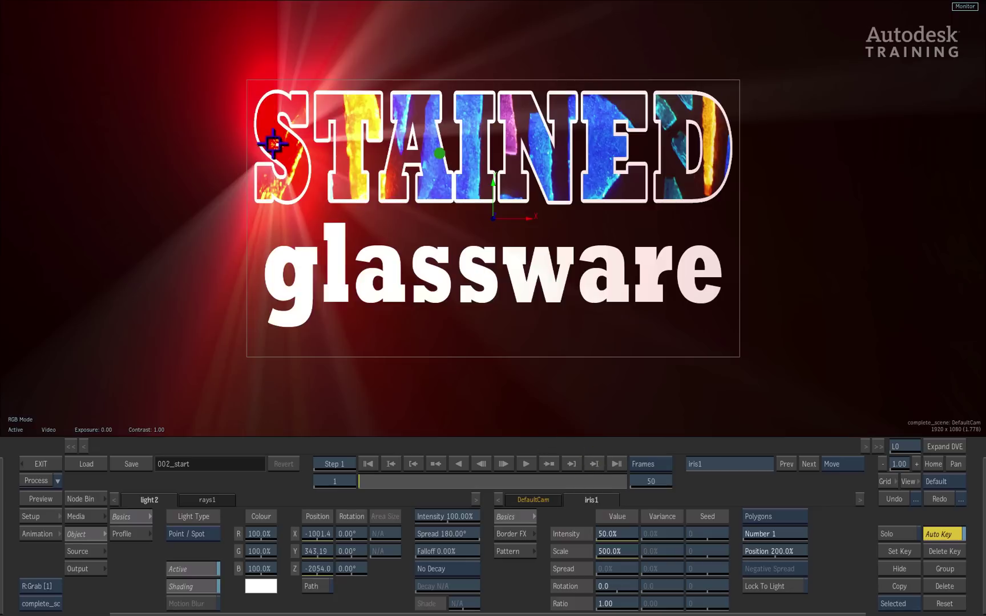
# Step: Keyframe light2 over the S at frame 1 and at the title's right edge (X 1011) at frame 50
pyautogui.moveTo(275, 141)
pyautogui.mouseDown()
pyautogui.moveTo(711, 141)
pyautogui.moveTo(393, 155)
pyautogui.moveTo(287, 146)
pyautogui.mouseUp()
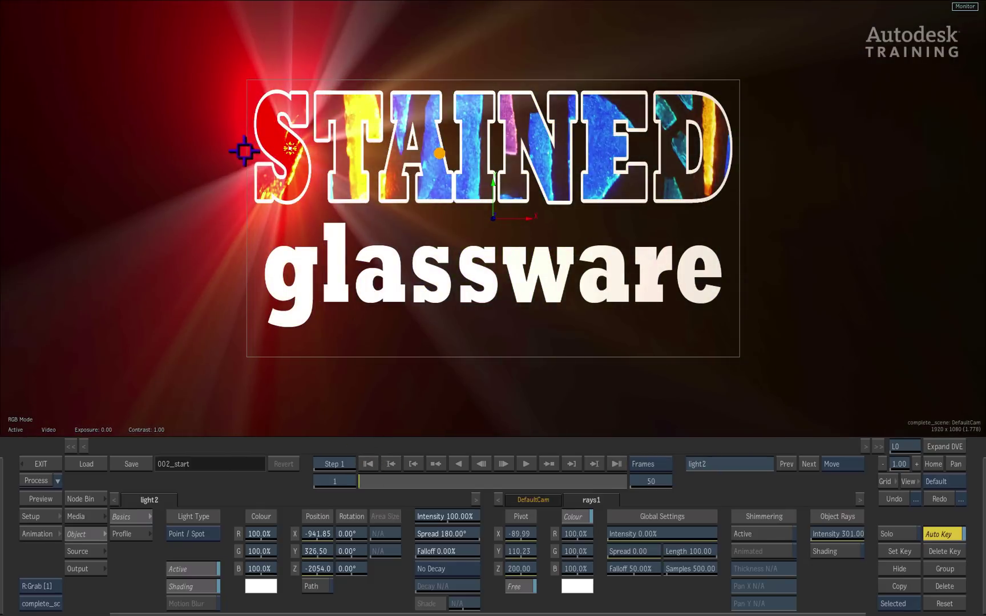
pyautogui.moveTo(290, 151); pyautogui.dragTo(287, 148)
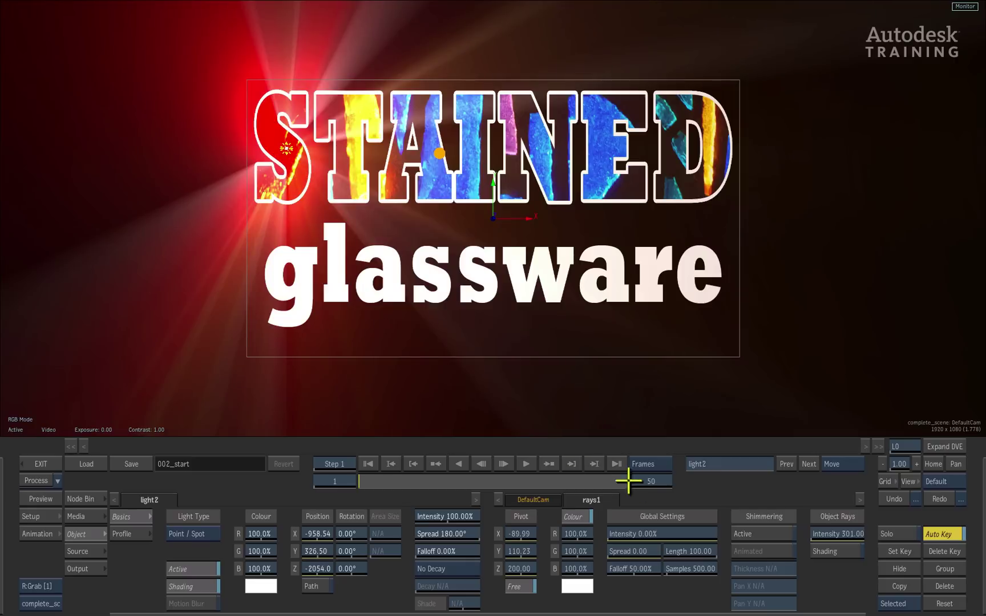
pyautogui.click(621, 461)
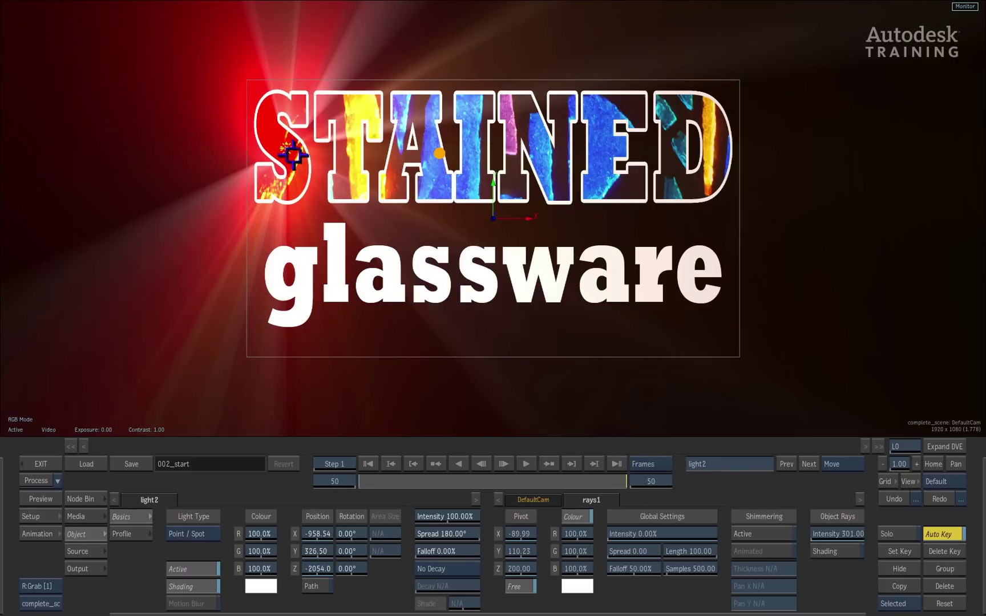
pyautogui.moveTo(290, 150); pyautogui.dragTo(704, 172)
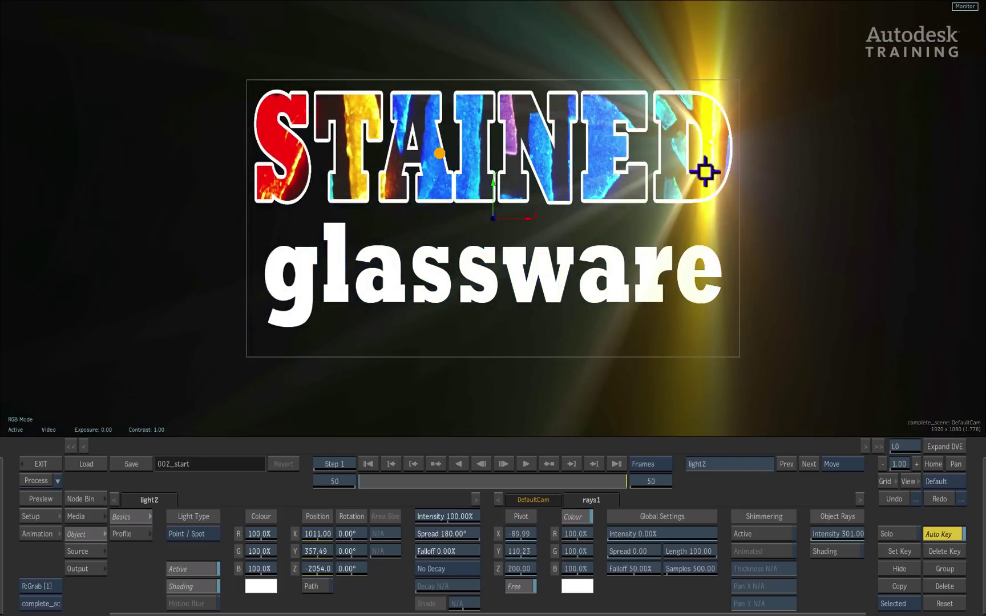
pyautogui.moveTo(619, 478); pyautogui.dragTo(288, 461)
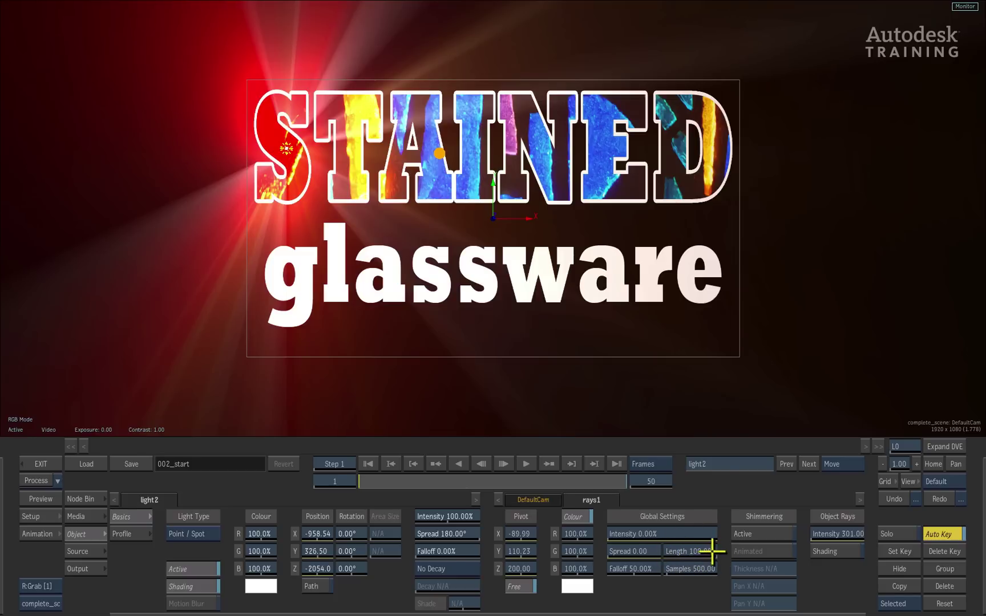
# Step: Keyframe rays1 Length at 0 on frame 1, 100 on frame 10, and 0 on frame 50
pyautogui.moveTo(713, 551); pyautogui.dragTo(628, 553)
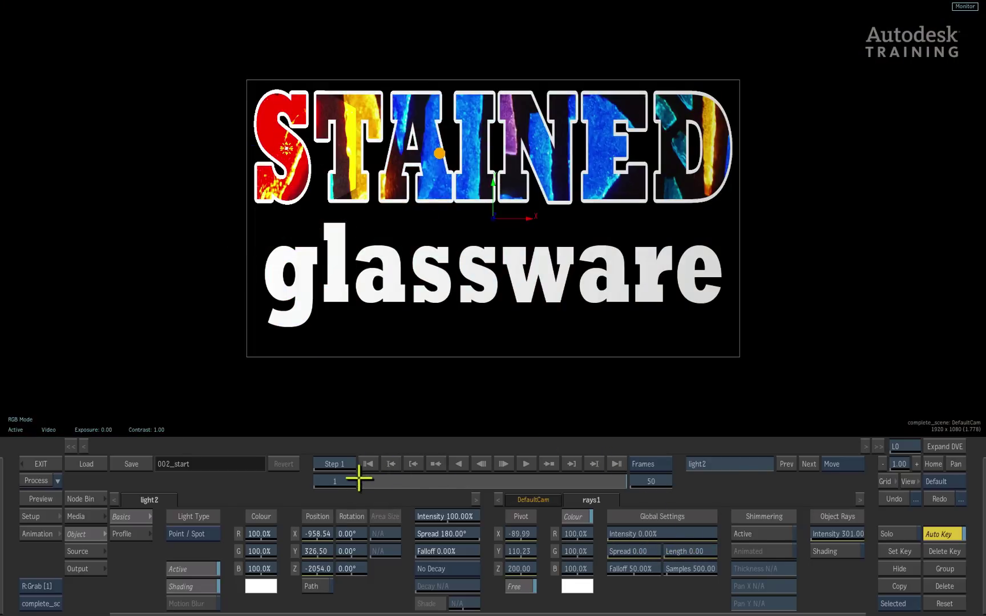
pyautogui.moveTo(359, 480); pyautogui.dragTo(409, 479)
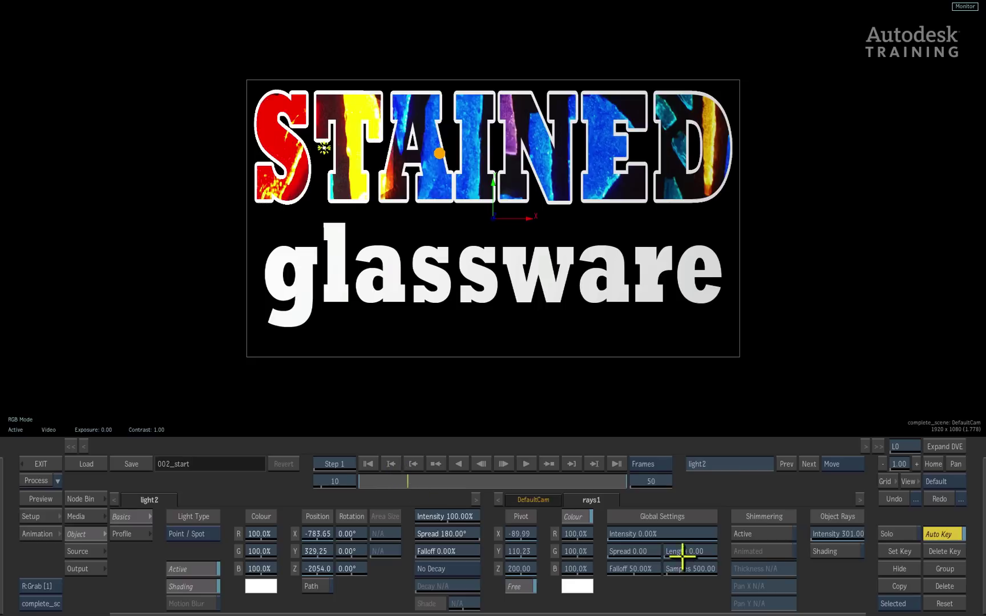
pyautogui.moveTo(683, 556); pyautogui.dragTo(705, 544)
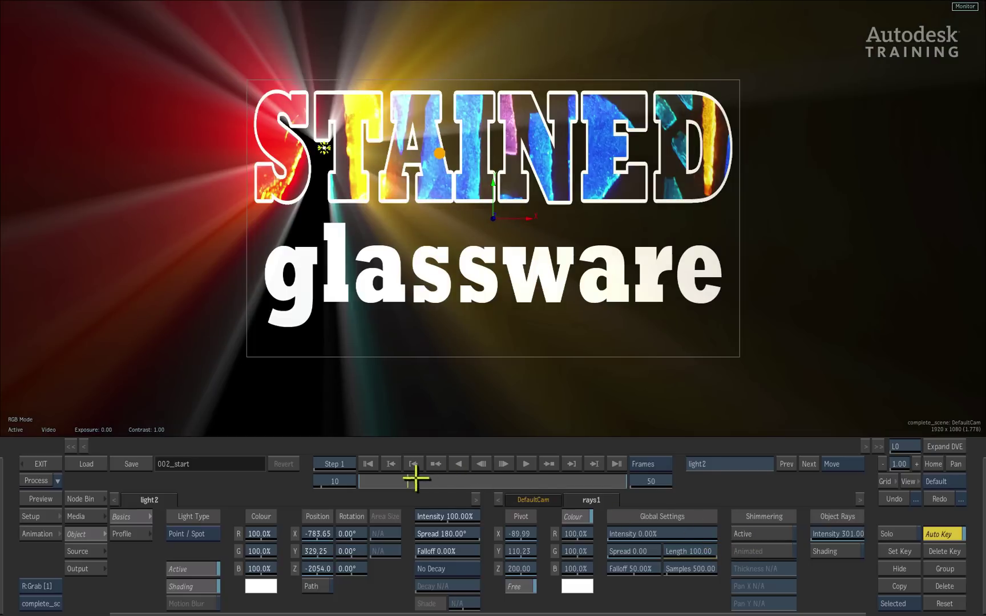
pyautogui.moveTo(415, 479); pyautogui.dragTo(572, 474)
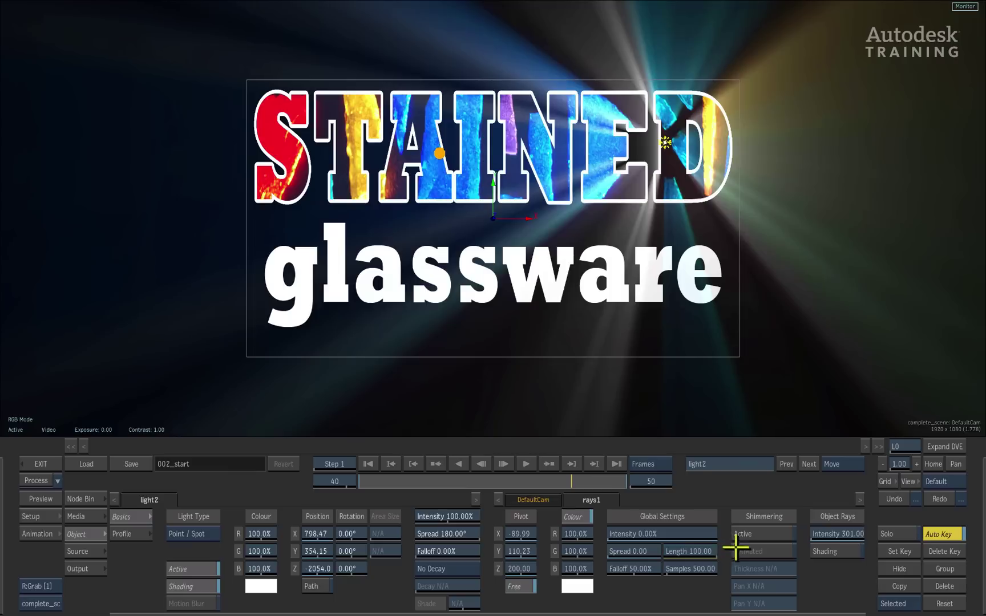
pyautogui.click(617, 464)
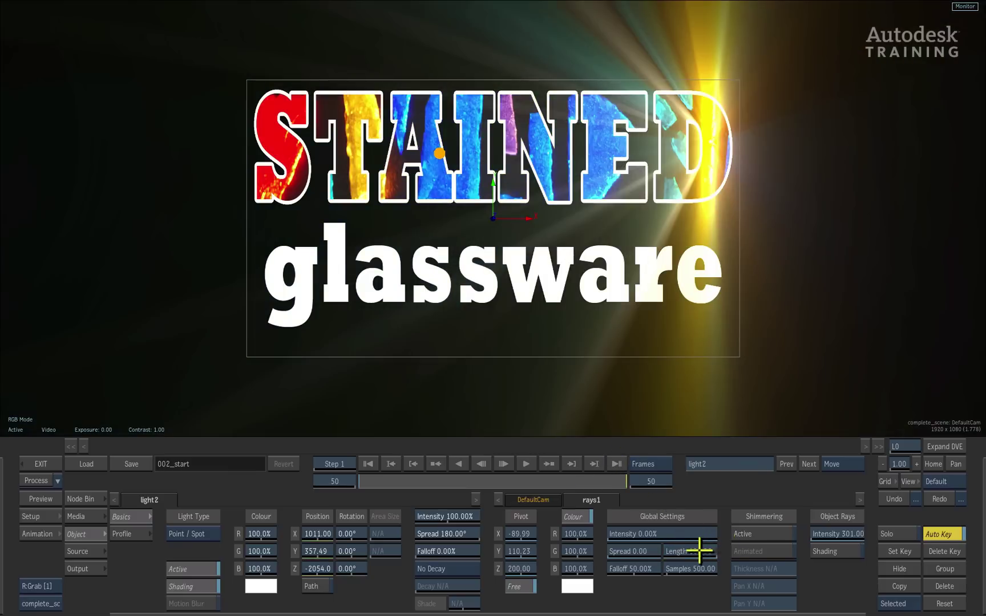
pyautogui.moveTo(699, 552); pyautogui.dragTo(654, 547)
pyautogui.moveTo(619, 481); pyautogui.dragTo(308, 489)
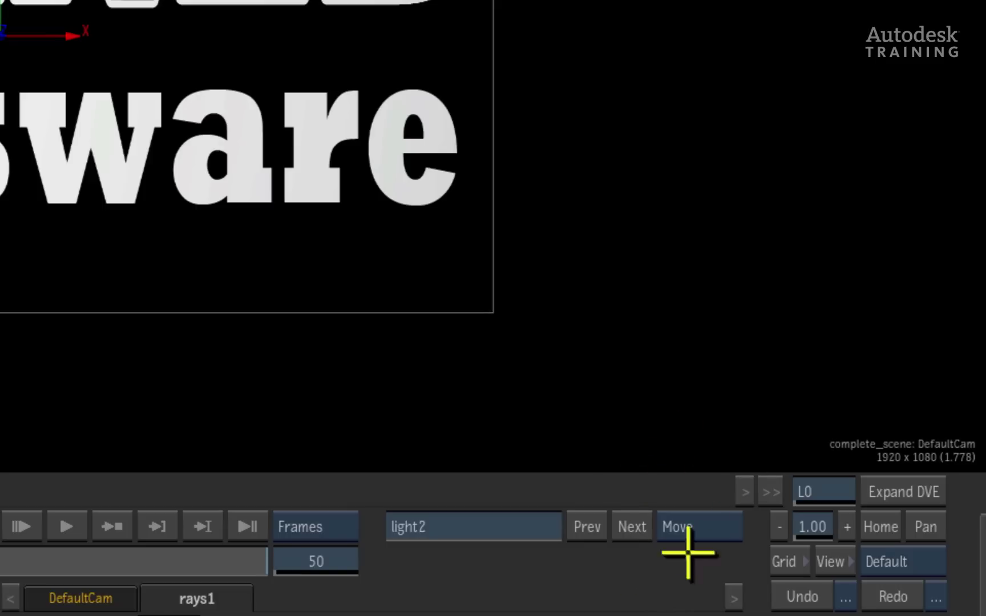
# Step: Switch to Orbit and keyframe the camera angled at frame 1 and nearly face-on at frame 50
pyautogui.click(844, 462)
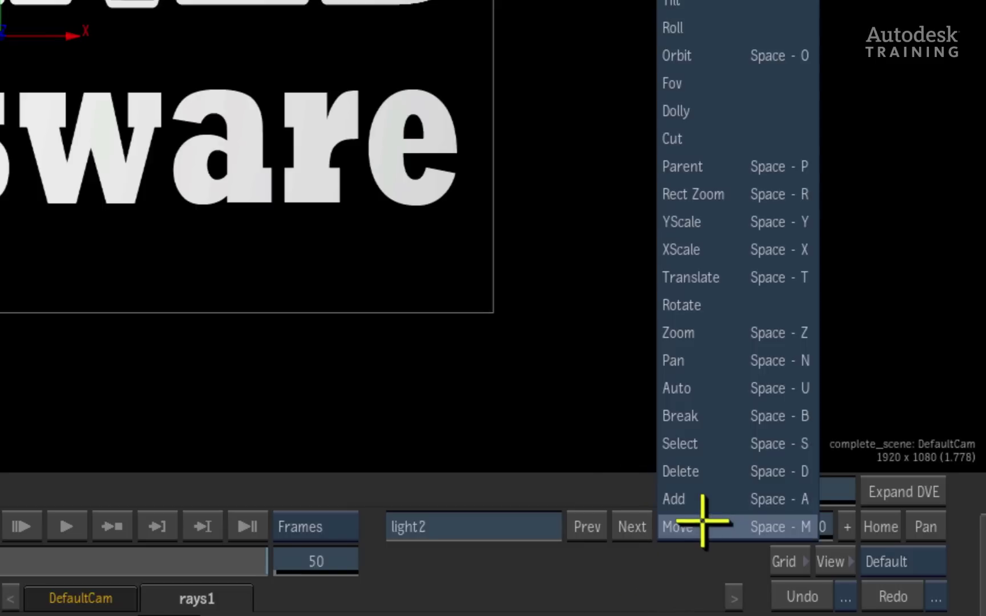
pyautogui.click(722, 57)
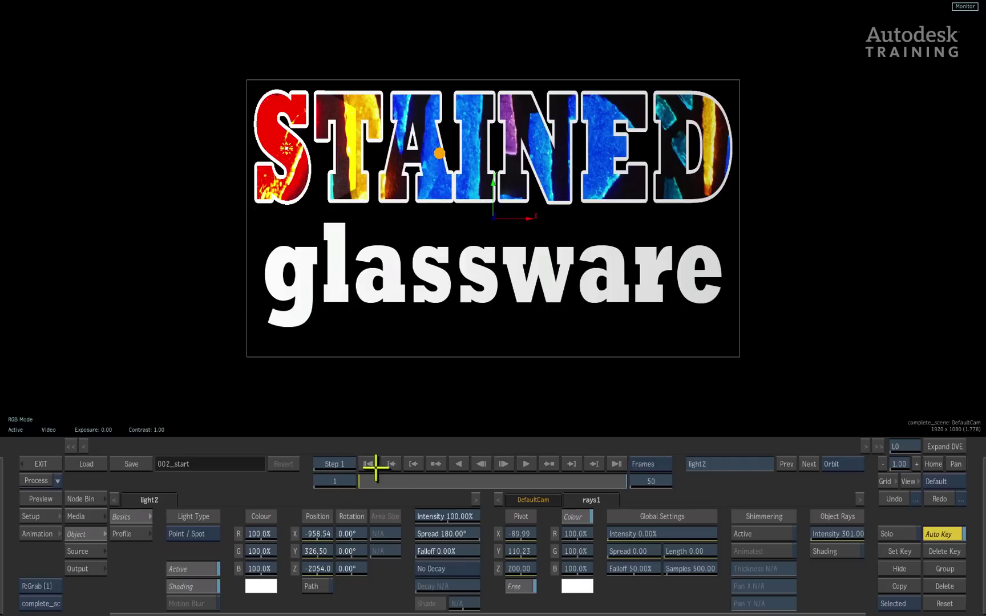
pyautogui.moveTo(552, 266); pyautogui.dragTo(747, 125)
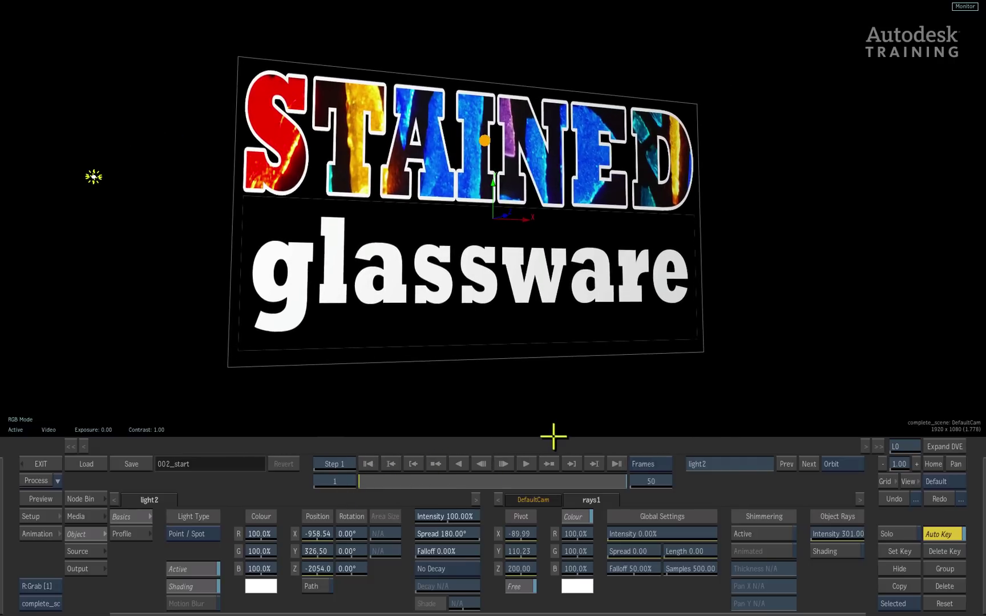
pyautogui.click(615, 462)
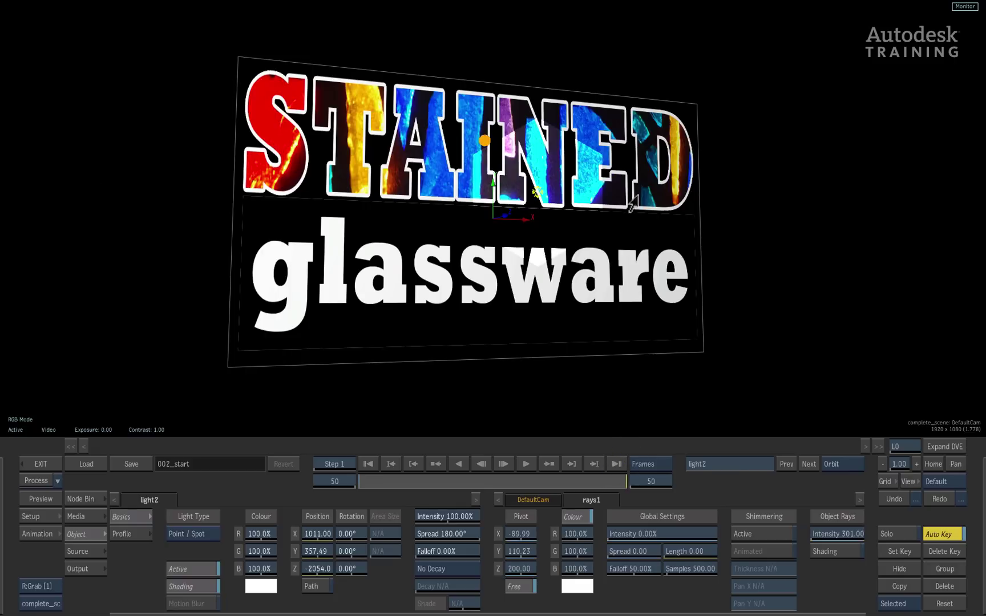
pyautogui.moveTo(631, 202)
pyautogui.mouseDown()
pyautogui.moveTo(359, 238)
pyautogui.moveTo(315, 233)
pyautogui.moveTo(291, 177)
pyautogui.mouseUp()
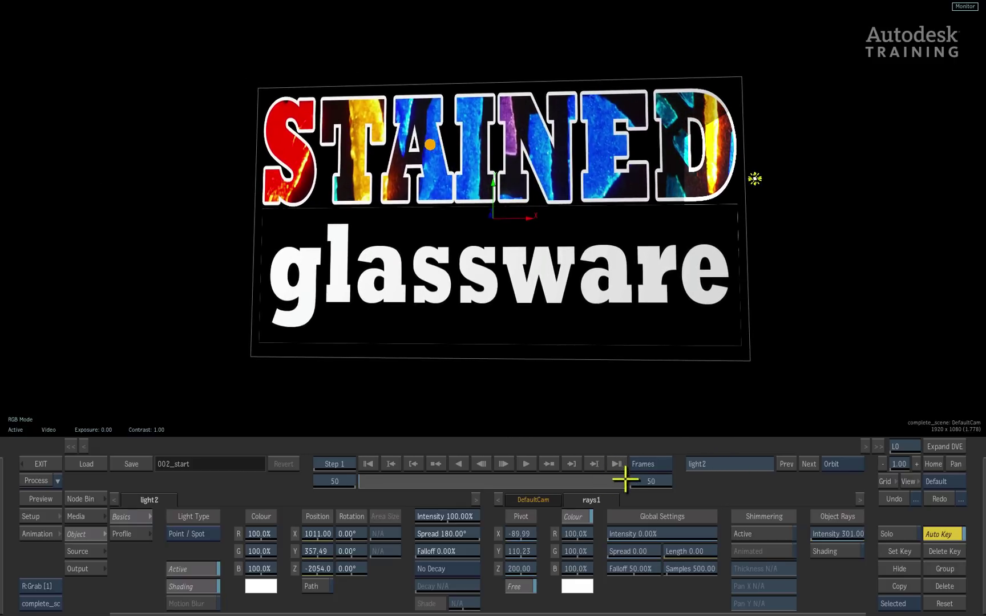
pyautogui.moveTo(625, 481); pyautogui.dragTo(610, 465)
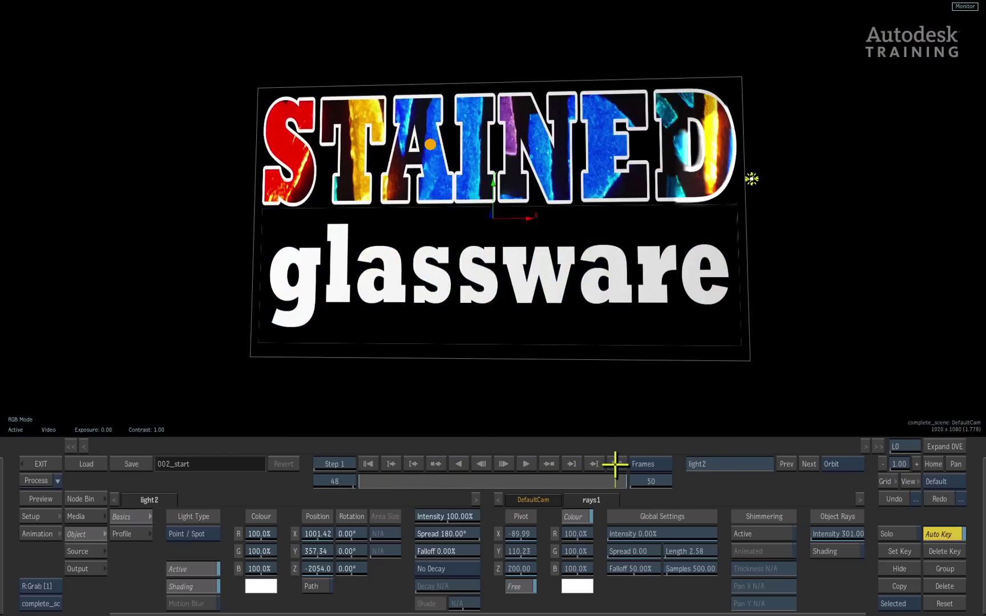